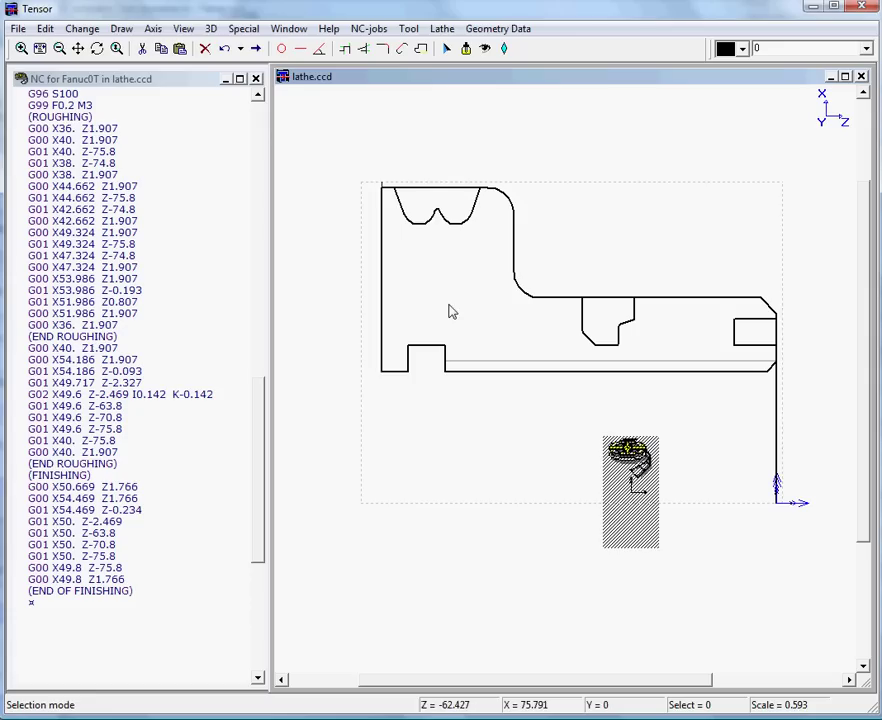
- Add single dimensions 66.5, 25 and 30 to the lathe drawing and reposition a vertical dimension line
{"action": "left_click", "coordinate": [88, 28]}
{"action": "mouse_move", "coordinate": [121, 28]}
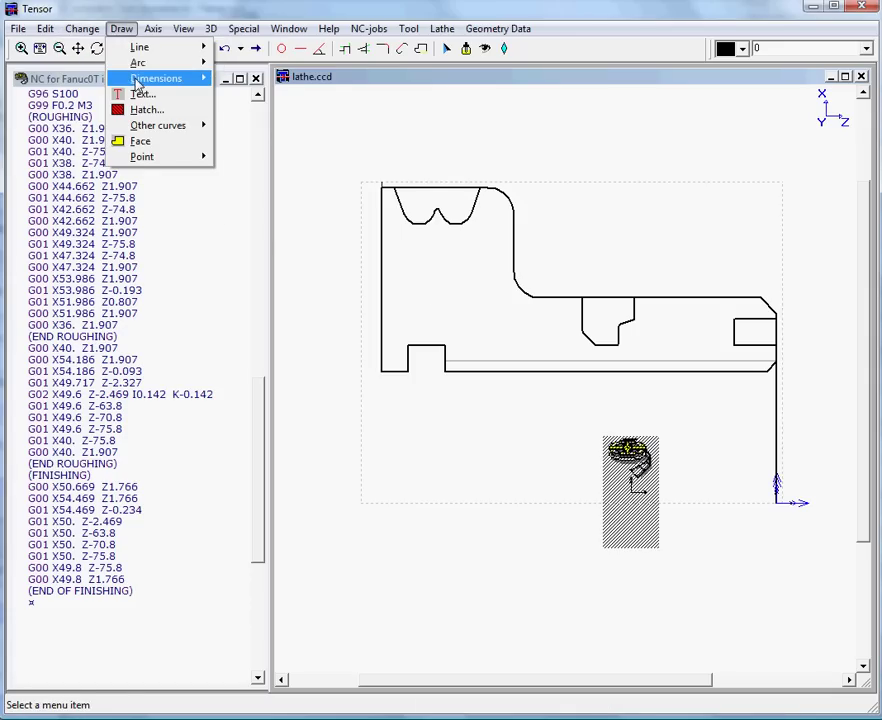
{"action": "mouse_move", "coordinate": [170, 78]}
{"action": "left_click", "coordinate": [280, 80]}
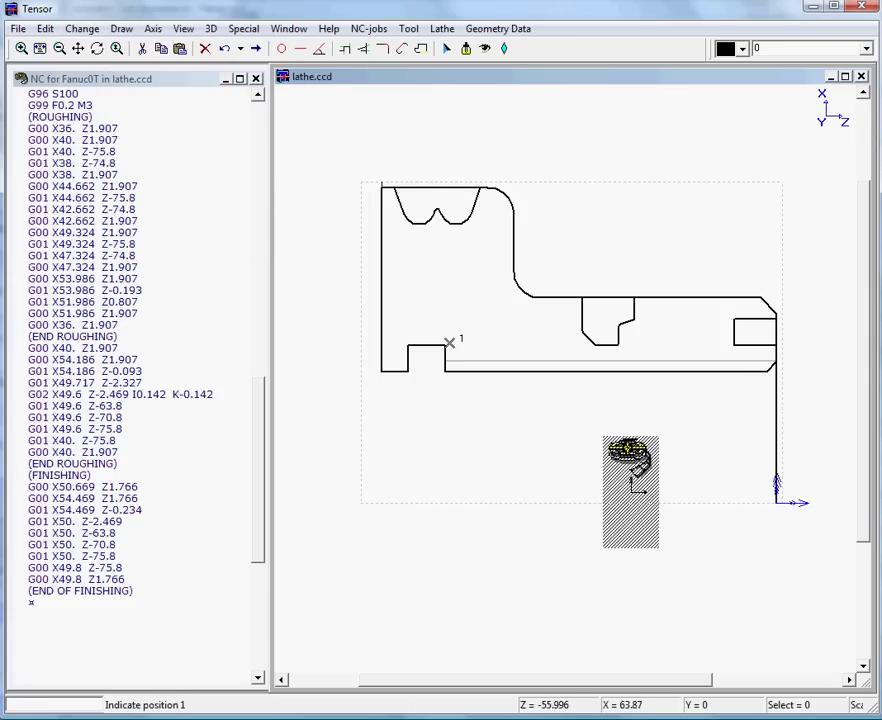
{"action": "left_click", "coordinate": [426, 345]}
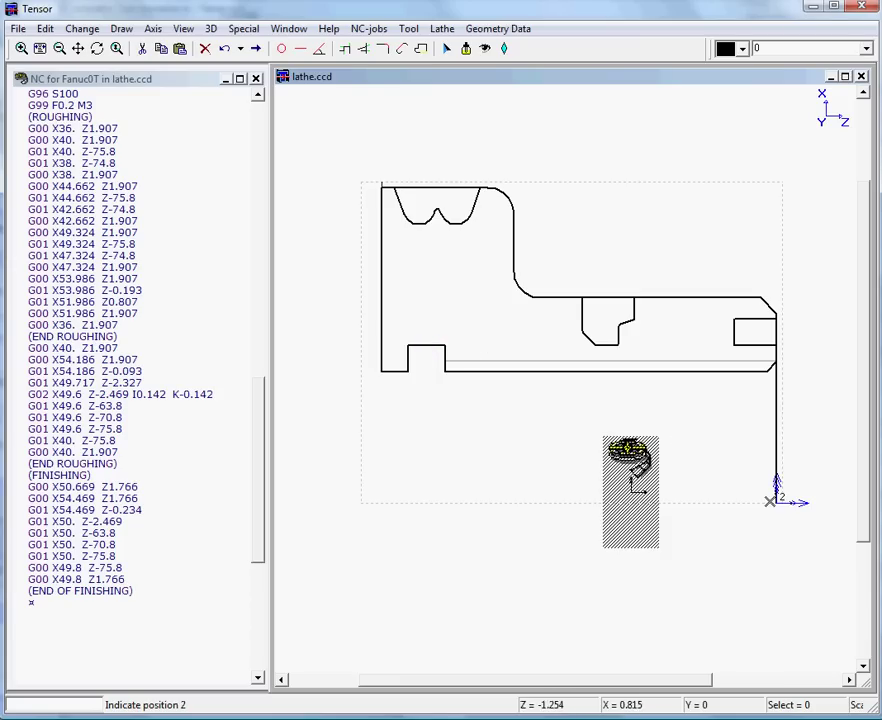
{"action": "left_click", "coordinate": [774, 505]}
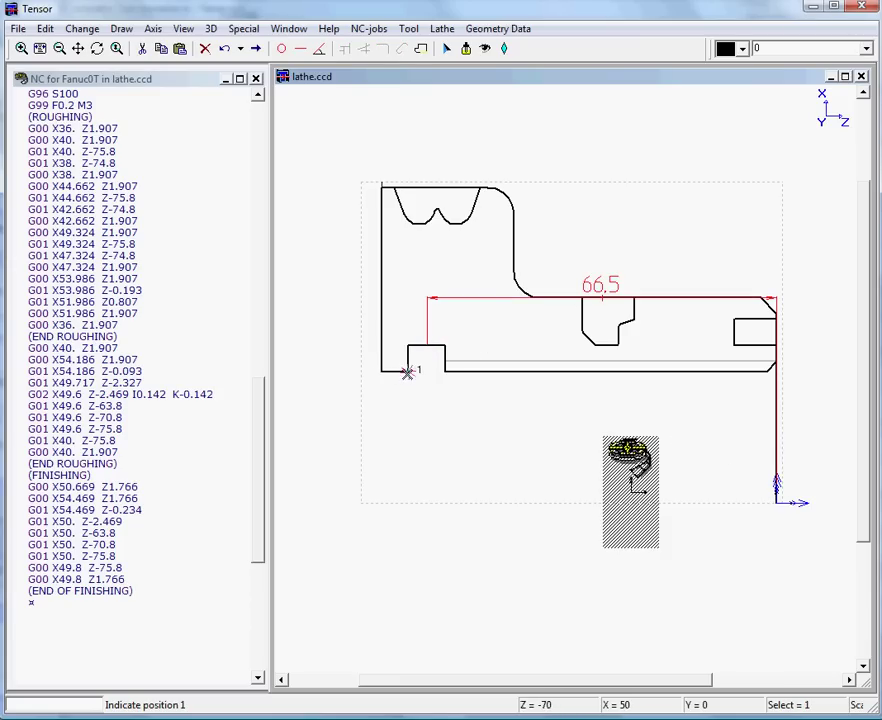
{"action": "left_click", "coordinate": [362, 503]}
{"action": "left_click", "coordinate": [408, 371]}
{"action": "left_click", "coordinate": [370, 503]}
{"action": "left_click", "coordinate": [411, 345]}
{"action": "left_click", "coordinate": [447, 48]}
{"action": "left_click_drag", "start_coordinate": [313, 422], "coordinate": [349, 420]}
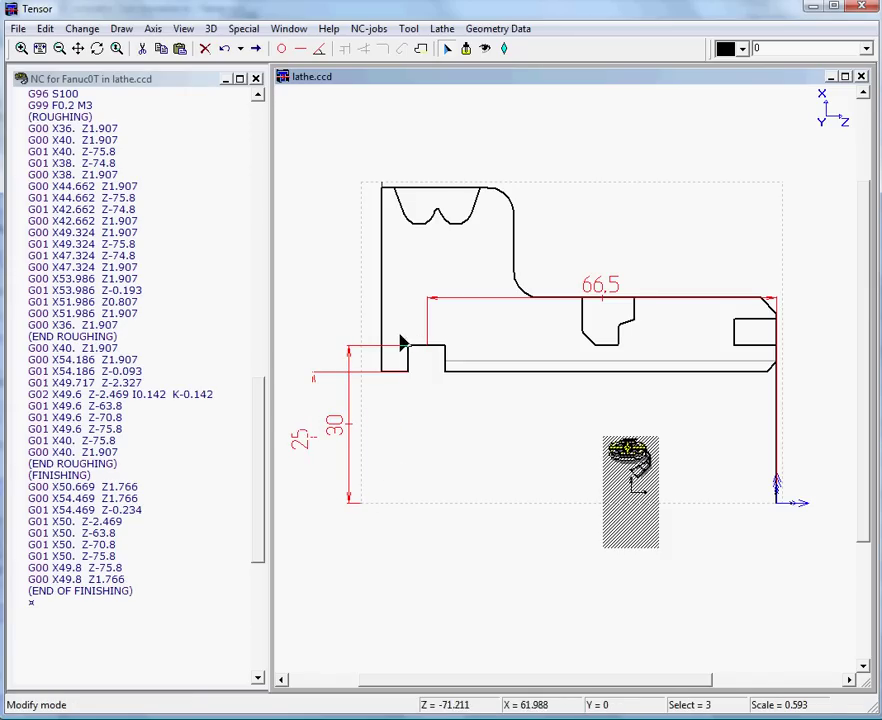
- Dimension the 7 mm width of the groove step and end the dimensioning command
{"action": "left_click", "coordinate": [121, 28]}
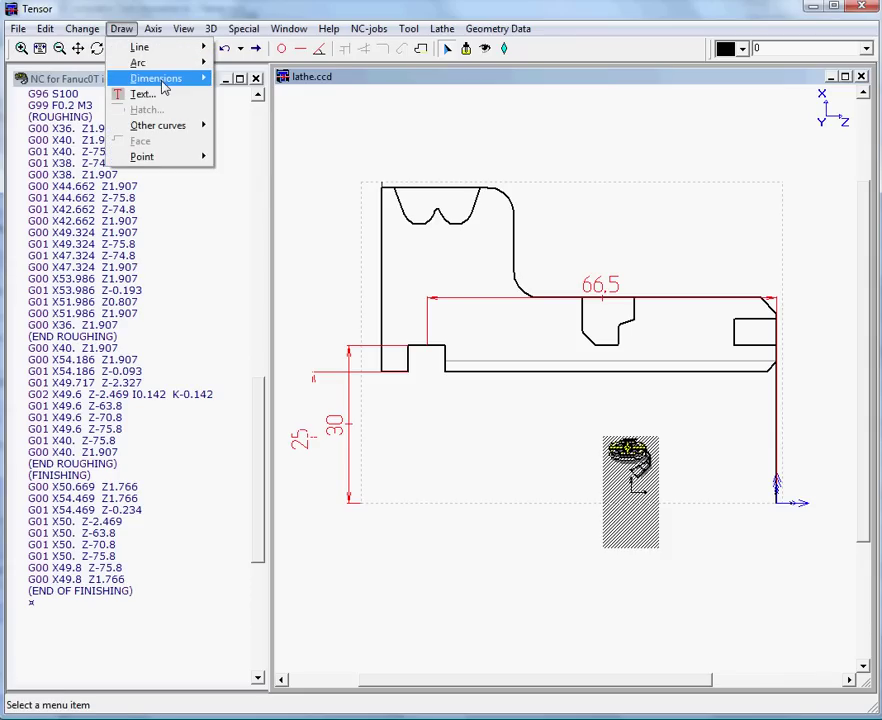
{"action": "mouse_move", "coordinate": [165, 78]}
{"action": "left_click", "coordinate": [247, 79]}
{"action": "left_click", "coordinate": [410, 348]}
{"action": "left_click", "coordinate": [446, 346]}
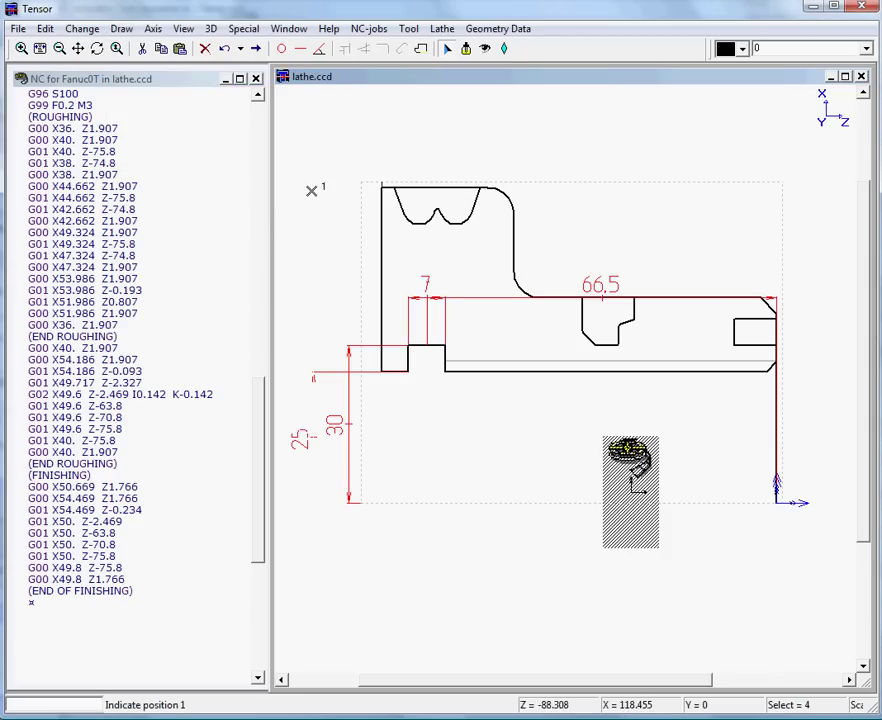
{"action": "key", "text": "Escape"}
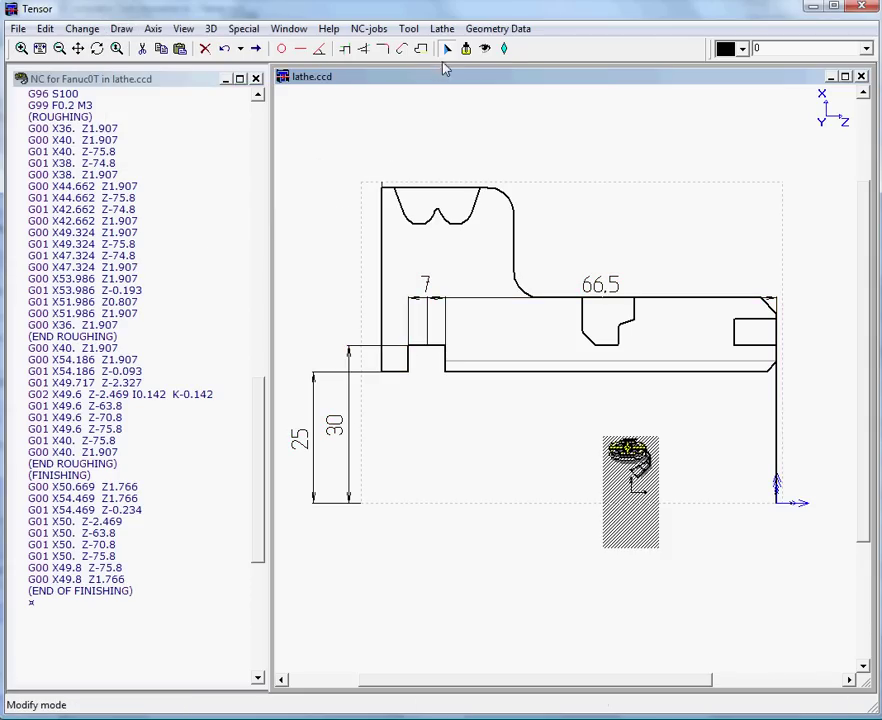
- Start a lathe groove cycle with groove type 1 and roughing strategy 2
{"action": "left_click", "coordinate": [447, 49]}
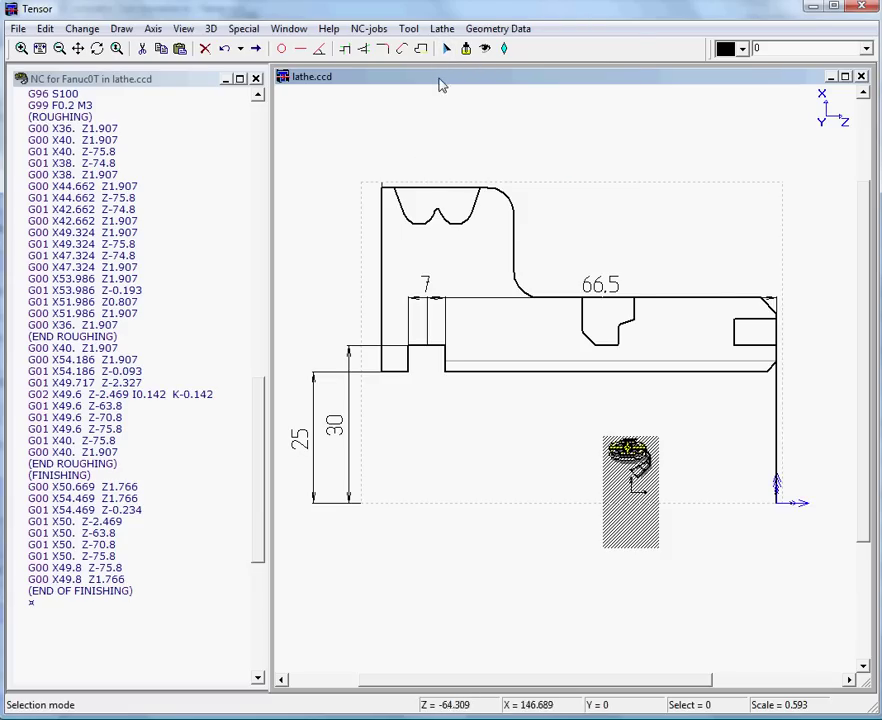
{"action": "left_click", "coordinate": [441, 29]}
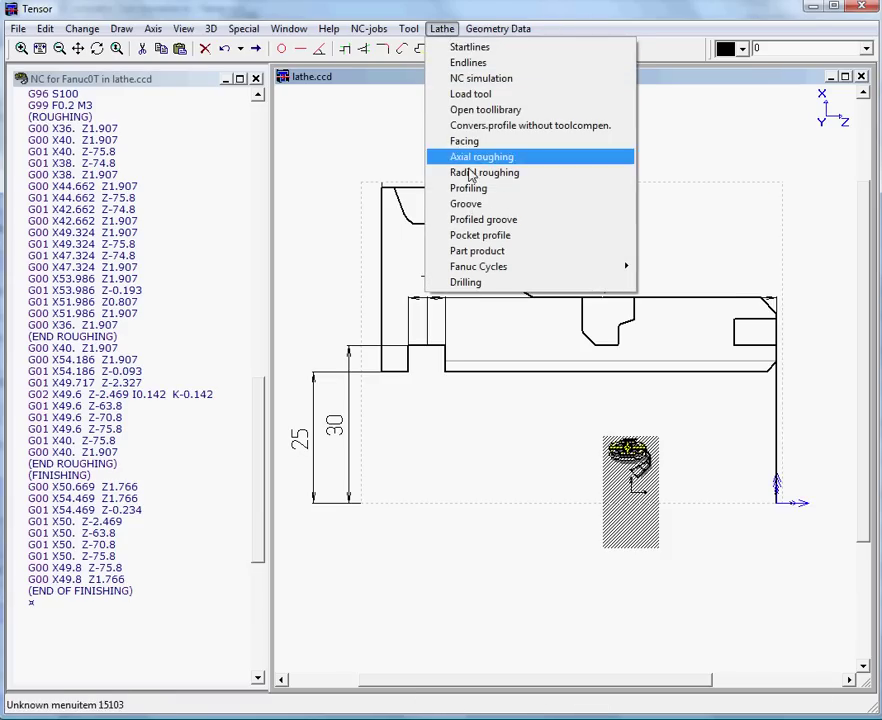
{"action": "left_click", "coordinate": [508, 213]}
{"action": "left_click_drag", "start_coordinate": [502, 197], "coordinate": [388, 133]}
{"action": "left_click_drag", "start_coordinate": [388, 133], "coordinate": [405, 124]}
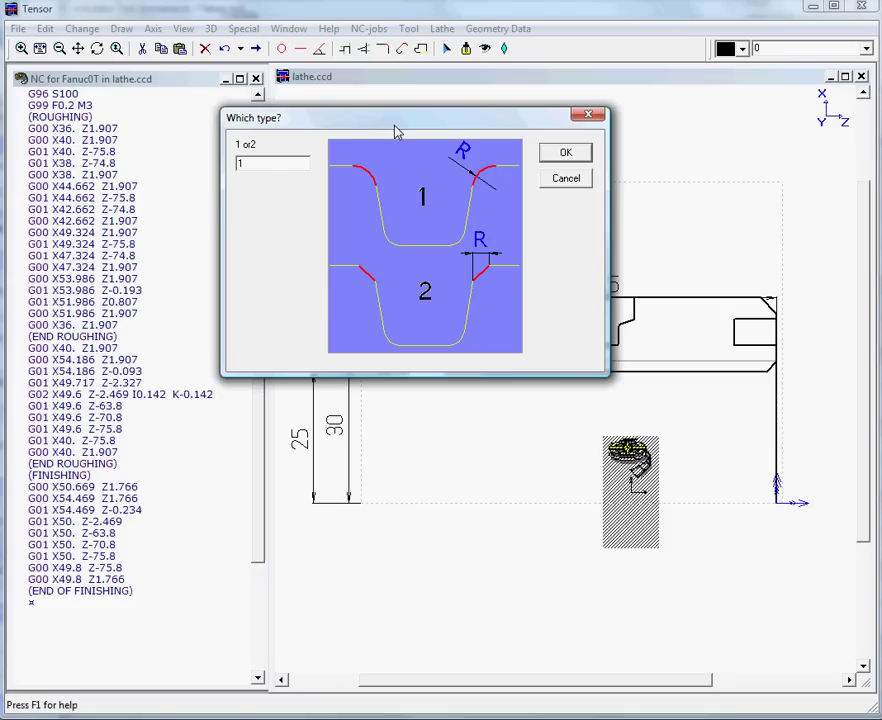
{"action": "left_click", "coordinate": [554, 157]}
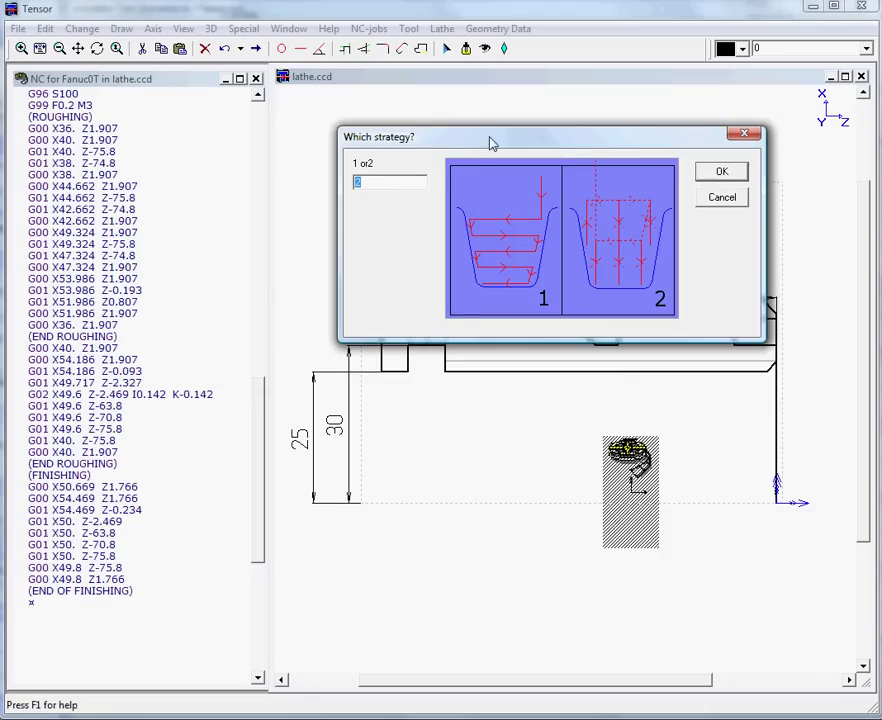
{"action": "left_click_drag", "start_coordinate": [476, 142], "coordinate": [340, 113]}
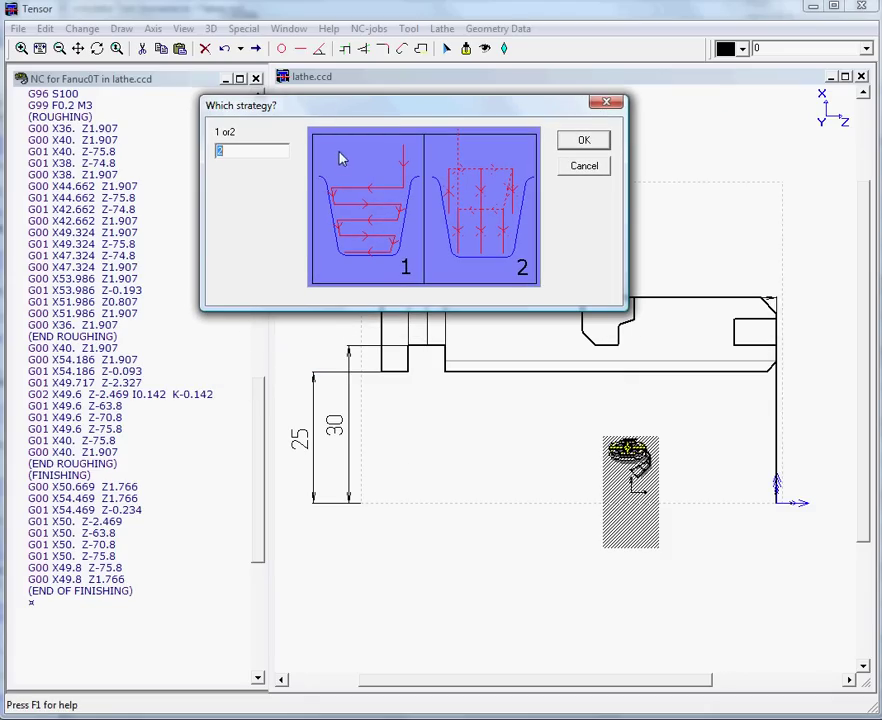
{"action": "left_click", "coordinate": [583, 141]}
{"action": "left_click_drag", "start_coordinate": [408, 130], "coordinate": [374, 101]}
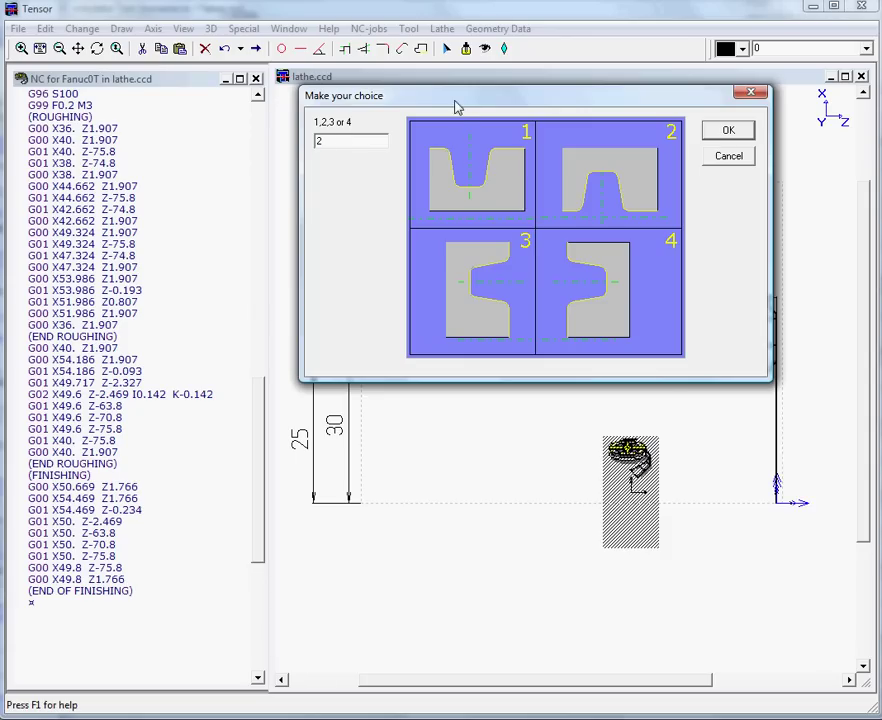
- Confirm groove profile 2, choose to define a new tool, and retract to X200 Z100
{"action": "left_click", "coordinate": [730, 133]}
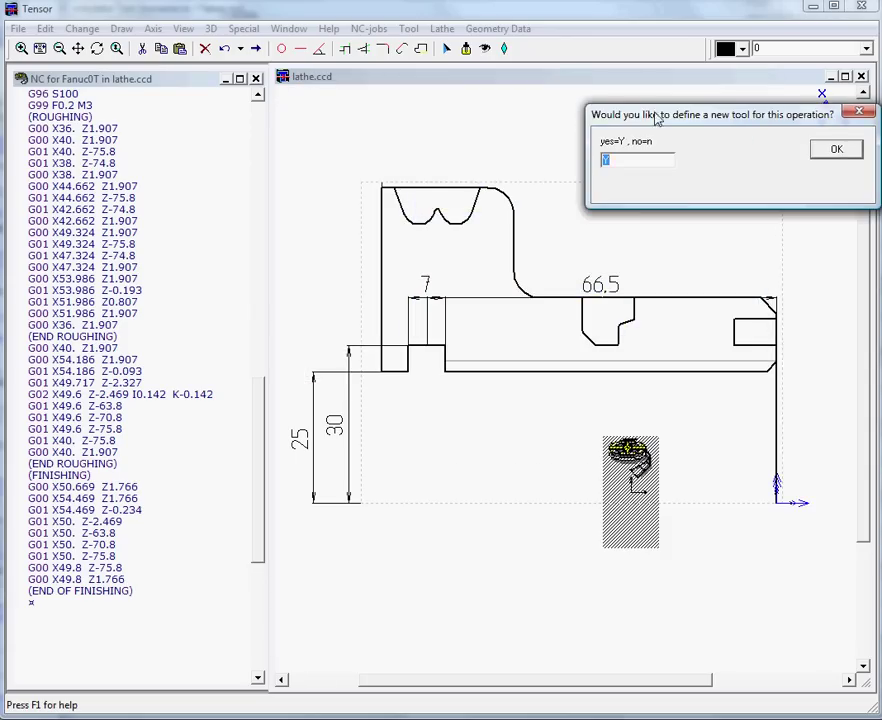
{"action": "left_click_drag", "start_coordinate": [658, 115], "coordinate": [450, 97]}
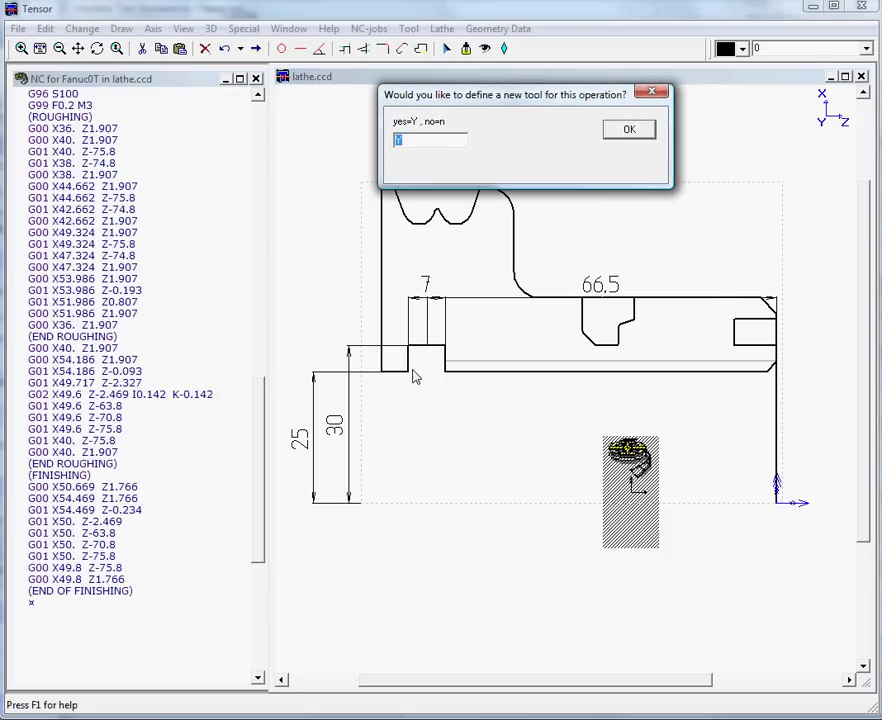
{"action": "left_click", "coordinate": [631, 131]}
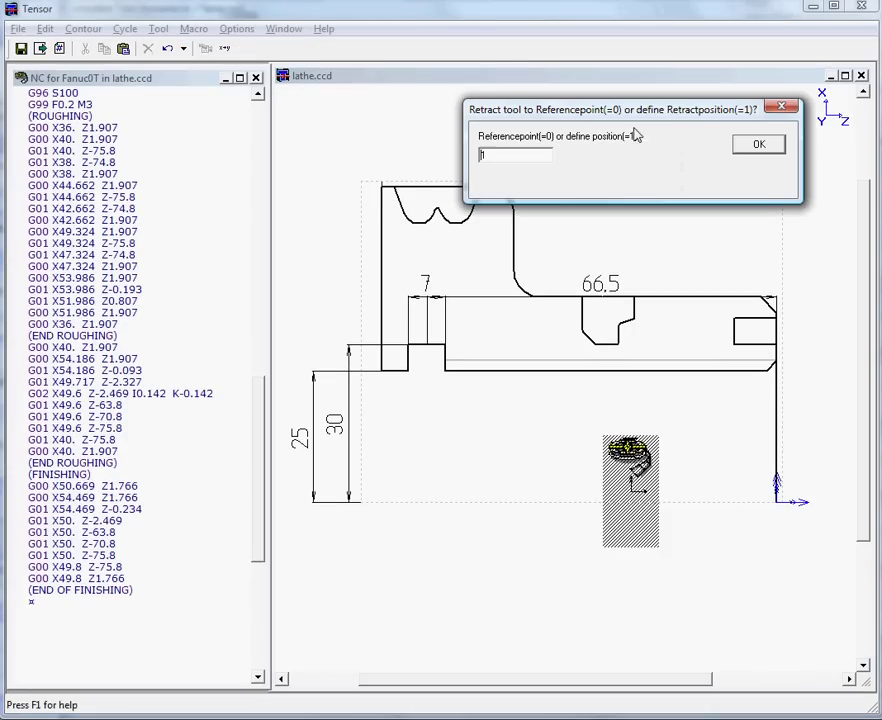
{"action": "left_click", "coordinate": [756, 145]}
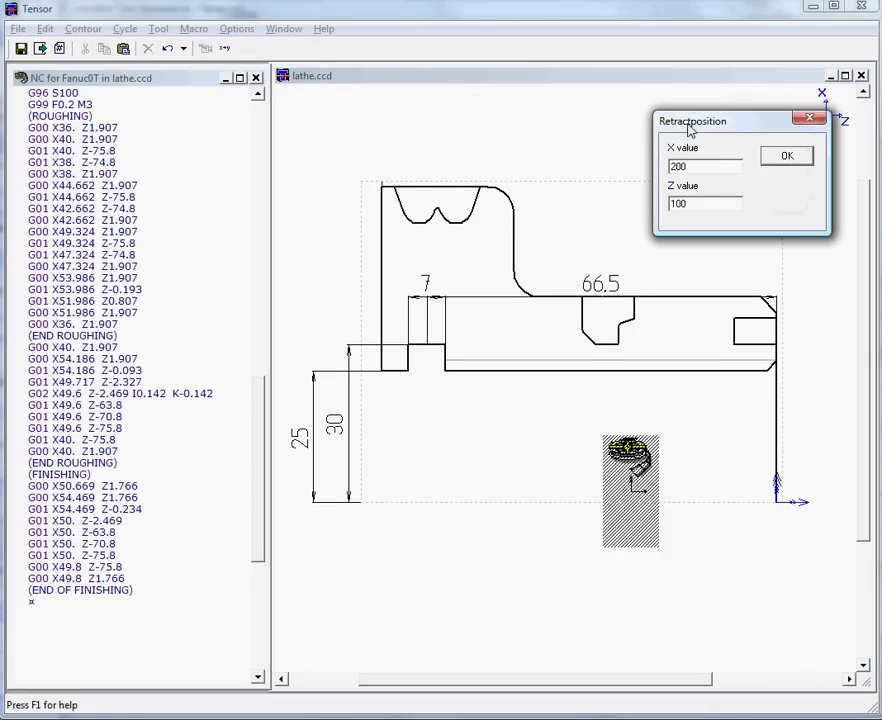
{"action": "left_click_drag", "start_coordinate": [720, 126], "coordinate": [260, 85]}
{"action": "left_click", "coordinate": [347, 112]}
{"action": "left_click_drag", "start_coordinate": [252, 12], "coordinate": [545, 115]}
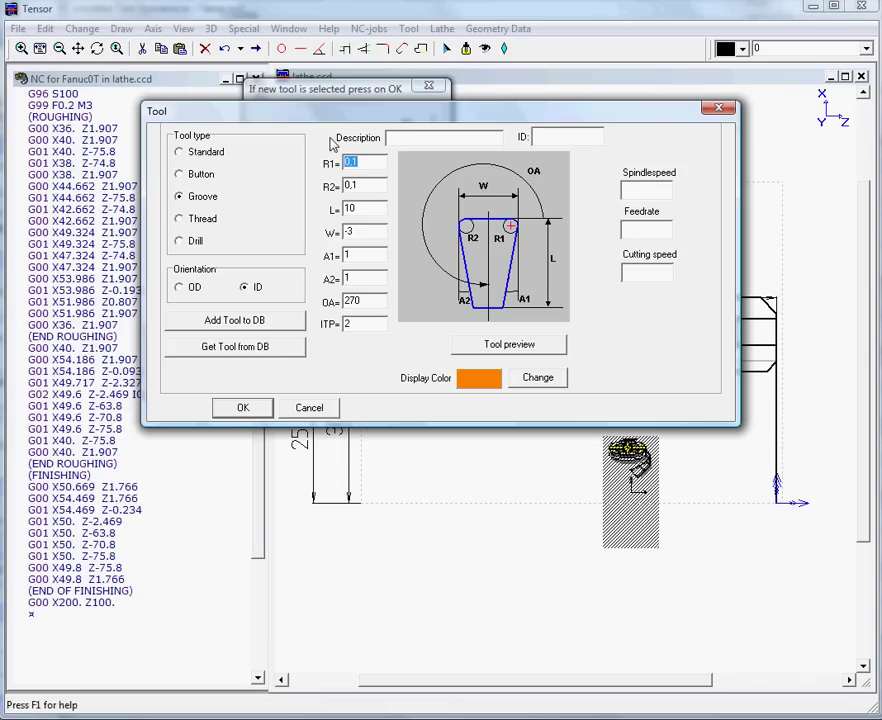
- Pick the internal groove tool GROOVE INT 2 from the tool database
{"action": "left_click", "coordinate": [238, 352]}
{"action": "left_click_drag", "start_coordinate": [110, 54], "coordinate": [458, 120]}
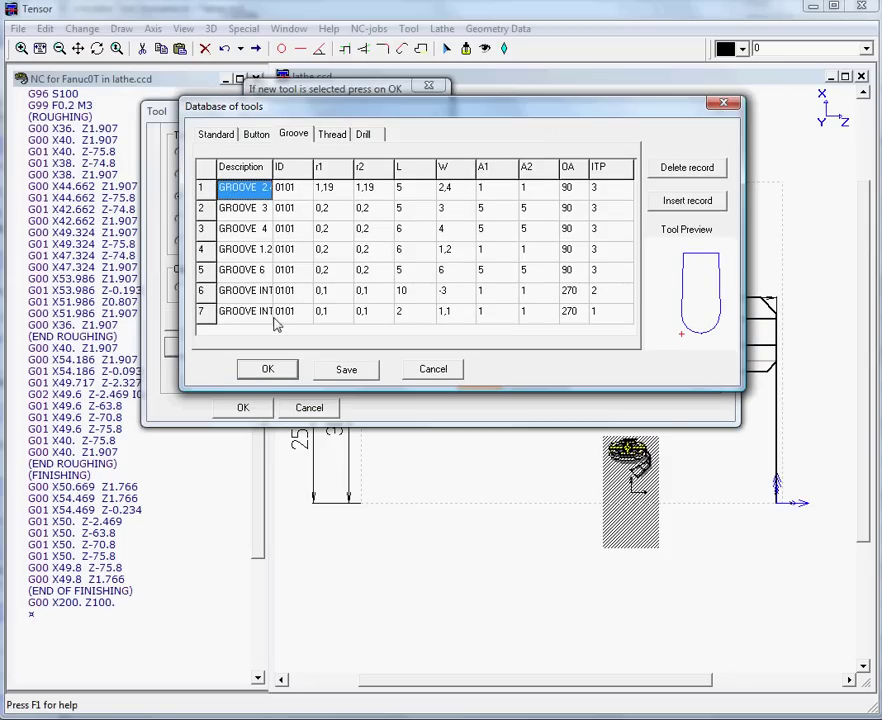
{"action": "left_click", "coordinate": [243, 229]}
{"action": "left_click", "coordinate": [243, 249]}
{"action": "left_click", "coordinate": [245, 291]}
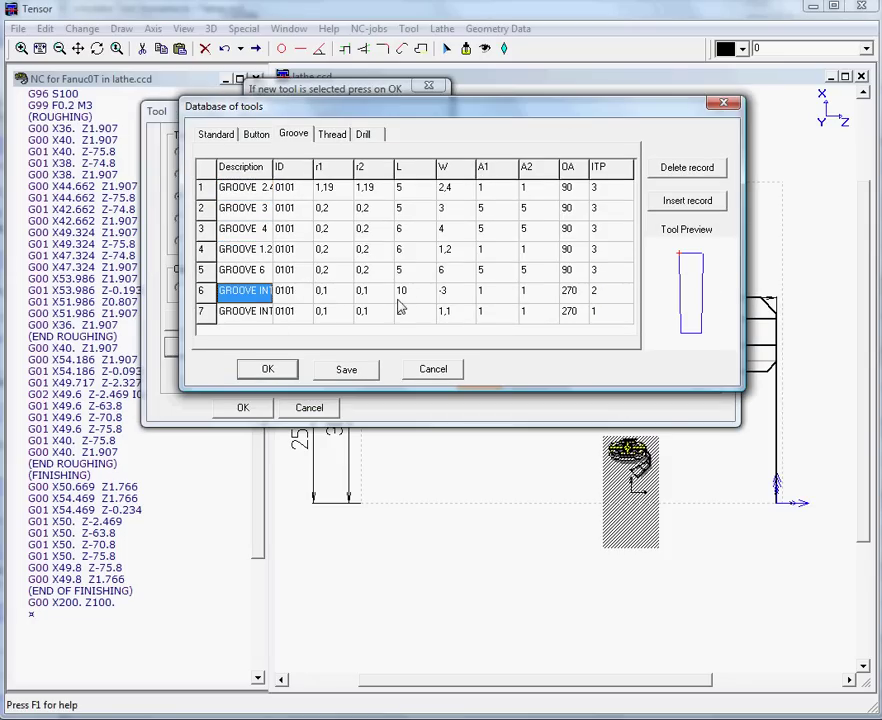
{"action": "left_click", "coordinate": [282, 371]}
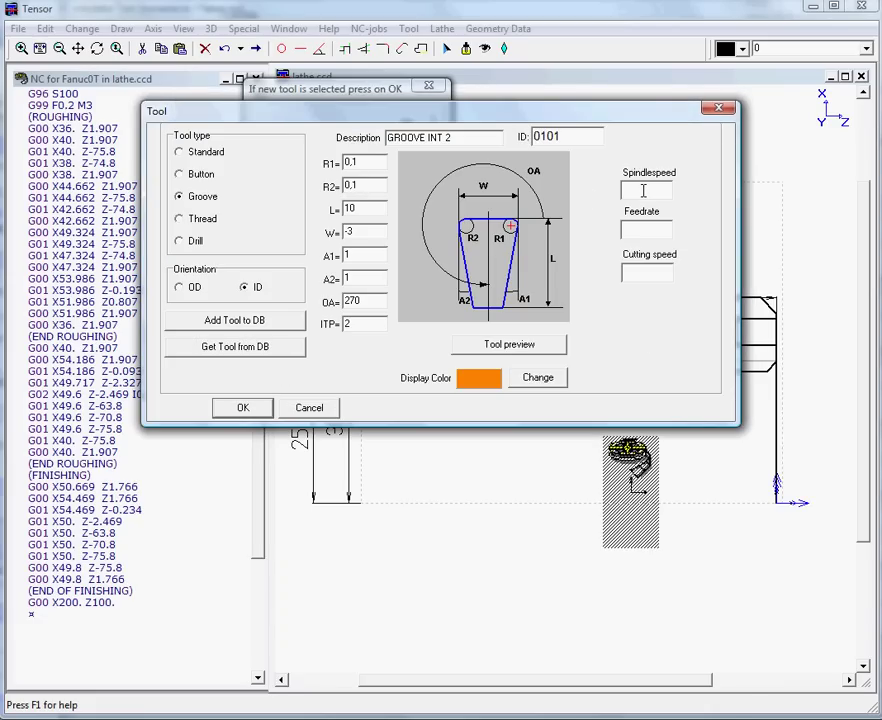
- Give the tool spindle speed 1200, feed 0.15 and cutting speed 120, and accept it
{"action": "left_click", "coordinate": [643, 190]}
{"action": "type", "text": "1200"}
{"action": "left_click", "coordinate": [641, 233]}
{"action": "type", "text": "0.15"}
{"action": "left_click", "coordinate": [642, 270]}
{"action": "type", "text": "120"}
{"action": "left_click", "coordinate": [243, 407]}
{"action": "left_click", "coordinate": [413, 134]}
{"action": "left_click_drag", "start_coordinate": [401, 124], "coordinate": [410, 140]}
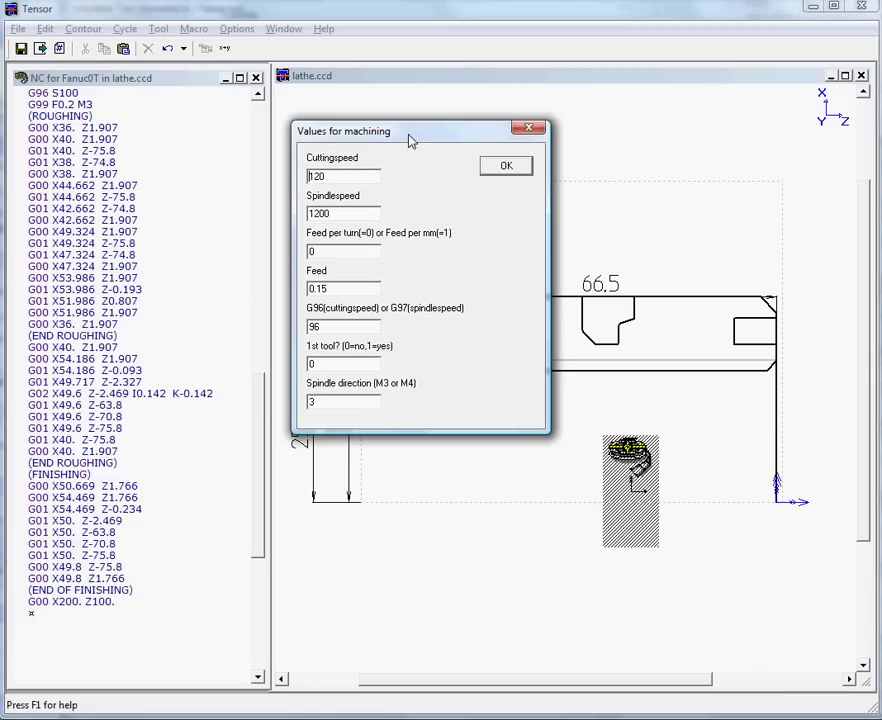
- Position the groove at -66.5 with D1 50, D2 60 and width 7
{"action": "left_click", "coordinate": [503, 168]}
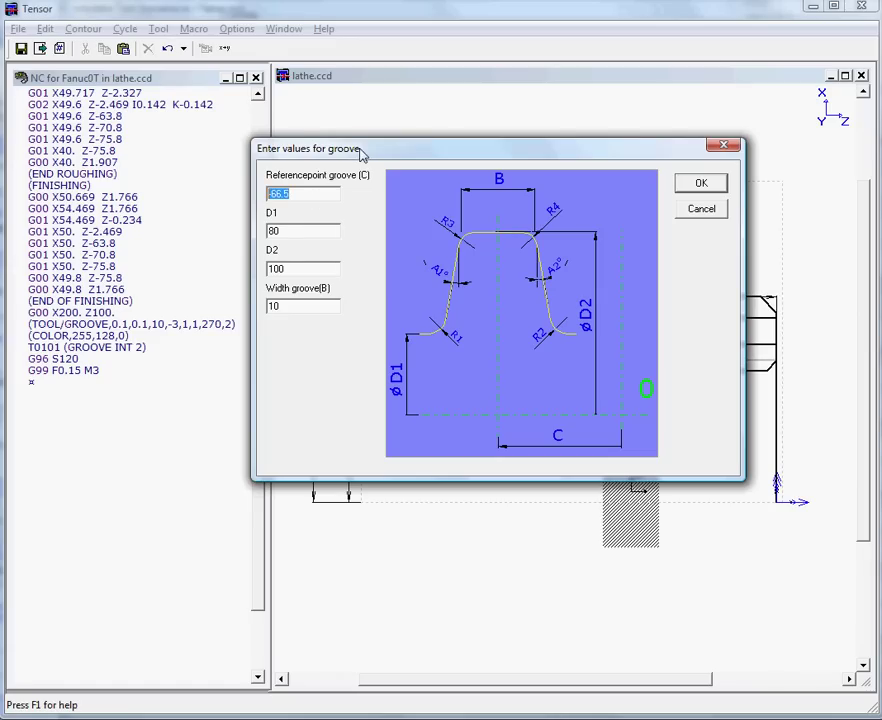
{"action": "mouse_move", "coordinate": [362, 154]}
{"action": "left_mouse_down"}
{"action": "mouse_move", "coordinate": [339, 69]}
{"action": "mouse_move", "coordinate": [295, 40]}
{"action": "mouse_move", "coordinate": [343, 79]}
{"action": "mouse_move", "coordinate": [510, 144]}
{"action": "mouse_move", "coordinate": [439, 114]}
{"action": "mouse_move", "coordinate": [347, 39]}
{"action": "mouse_move", "coordinate": [349, 327]}
{"action": "mouse_move", "coordinate": [360, 423]}
{"action": "mouse_move", "coordinate": [374, 69]}
{"action": "left_mouse_up"}
{"action": "key", "text": "Tab"}
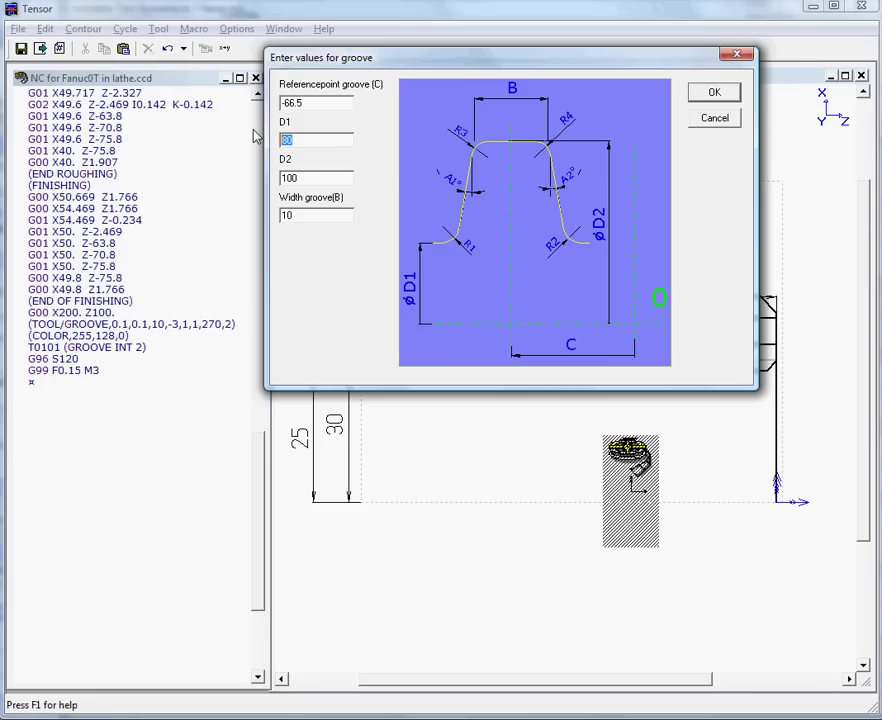
{"action": "type", "text": "50"}
{"action": "left_click_drag", "start_coordinate": [301, 178], "coordinate": [276, 182]}
{"action": "key", "text": "Tab"}
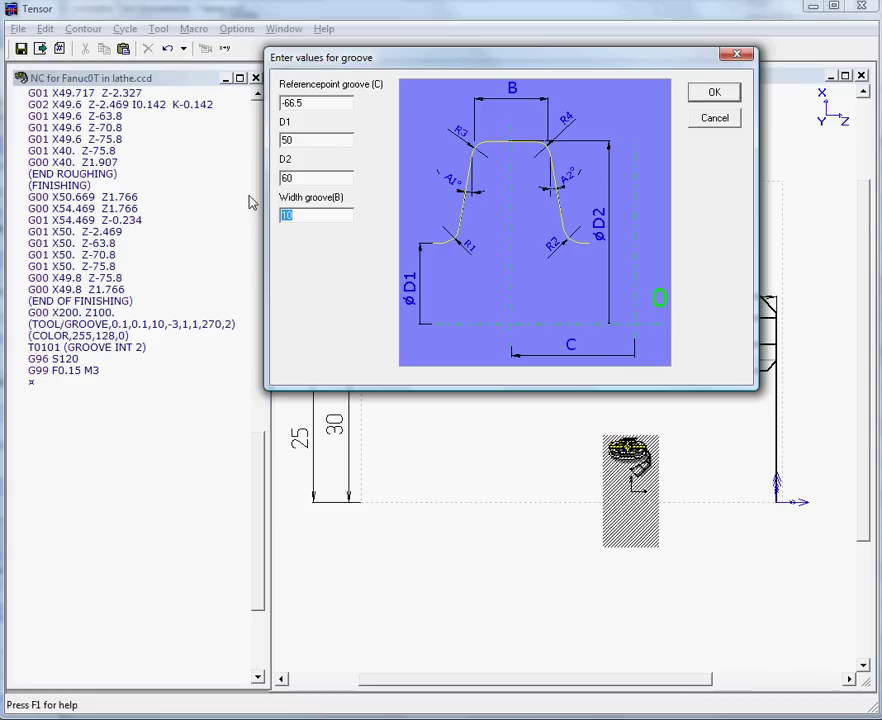
{"action": "type", "text": "7"}
{"action": "left_click", "coordinate": [716, 93]}
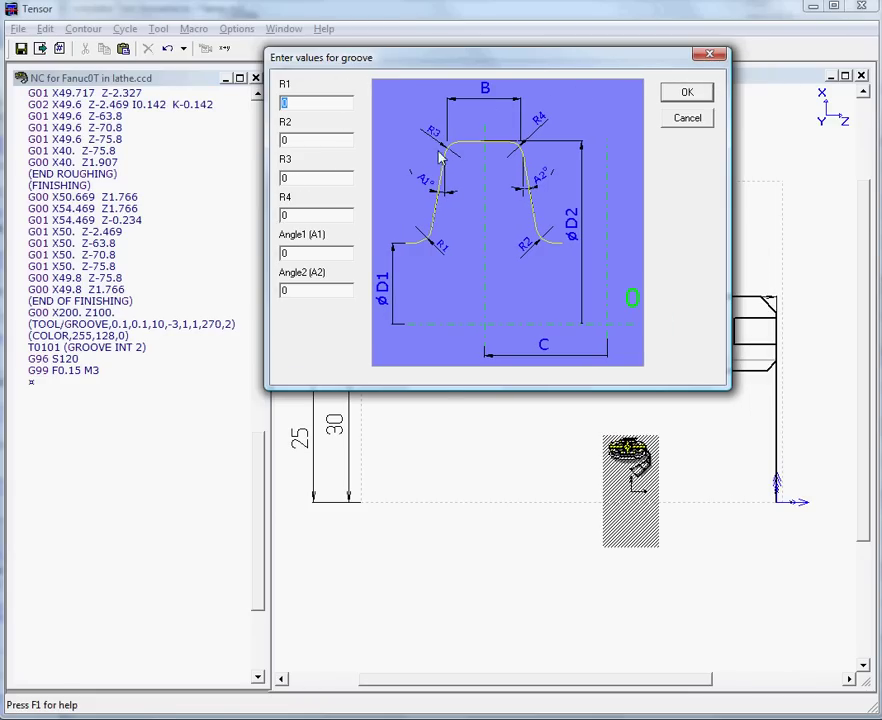
- Set the groove corner radii R3 and R4 to 0.2
{"action": "left_click", "coordinate": [291, 180]}
{"action": "key", "text": "Tab"}
{"action": "left_click_drag", "start_coordinate": [417, 63], "coordinate": [404, 100]}
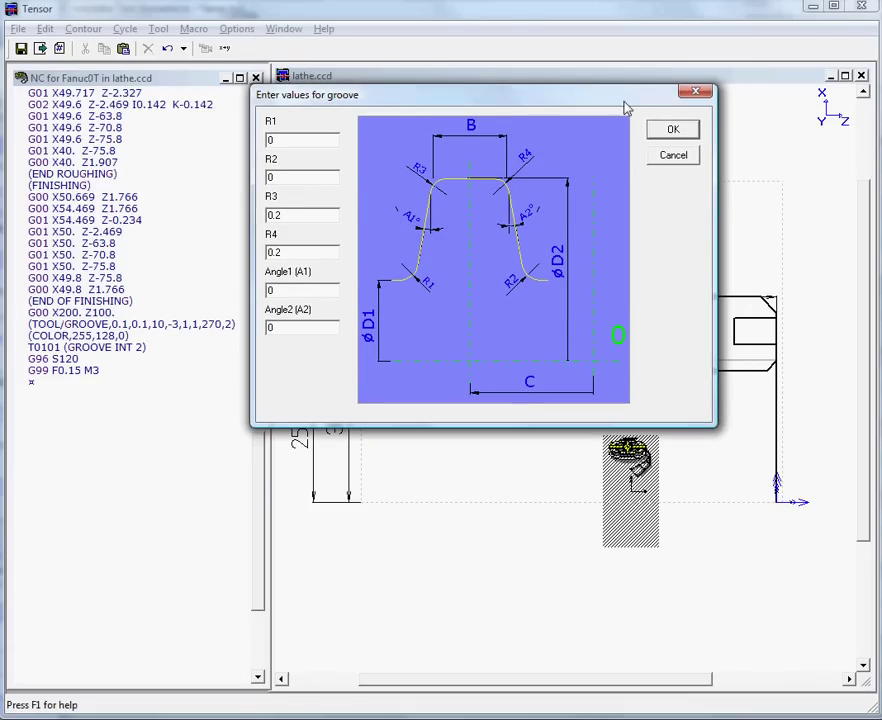
- Set cut depth 2, step 2 and finishing allowance 0.05 with a finishing pass
{"action": "left_click", "coordinate": [662, 131]}
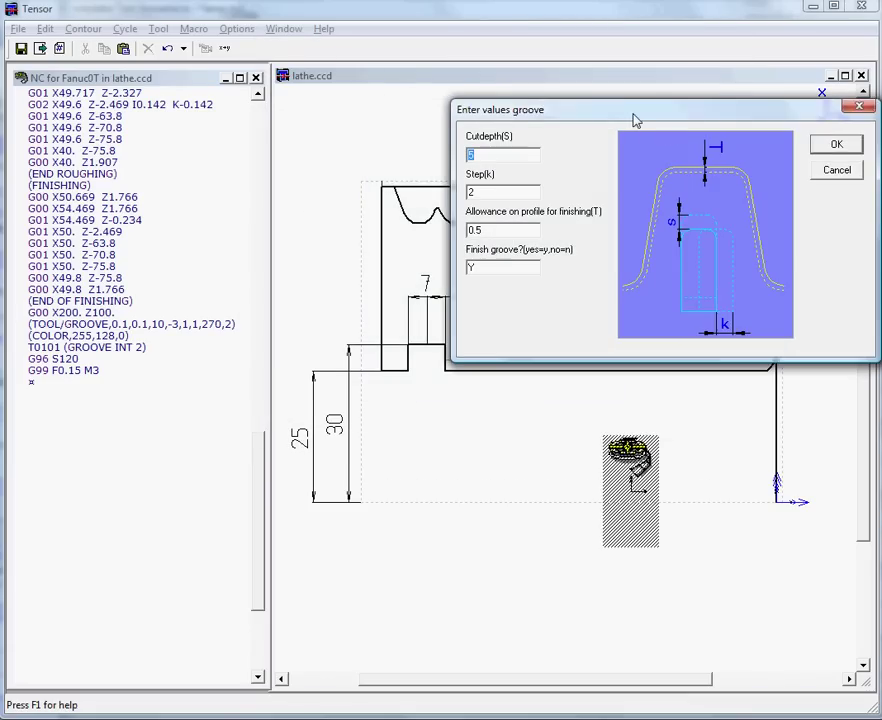
{"action": "left_click_drag", "start_coordinate": [634, 115], "coordinate": [506, 112]}
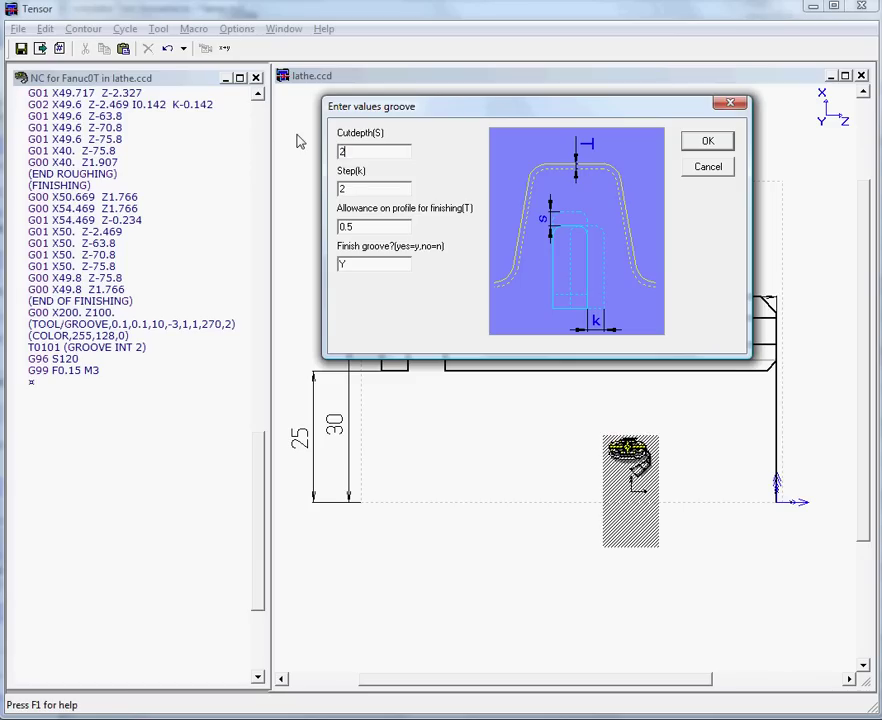
{"action": "left_click_drag", "start_coordinate": [350, 189], "coordinate": [299, 190]}
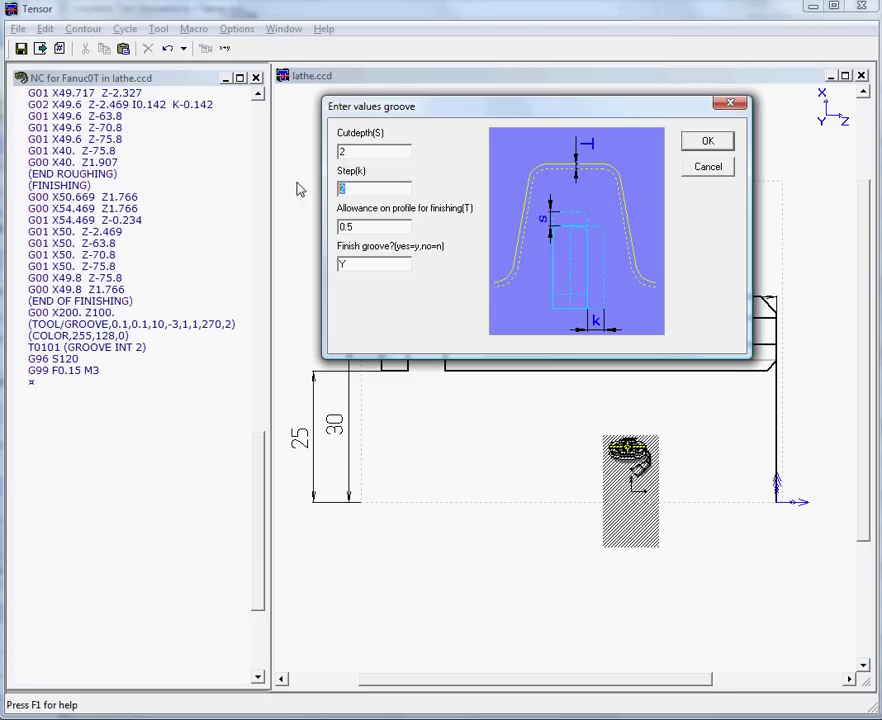
{"action": "left_click", "coordinate": [352, 229]}
{"action": "left_click", "coordinate": [377, 269]}
{"action": "left_click", "coordinate": [707, 147]}
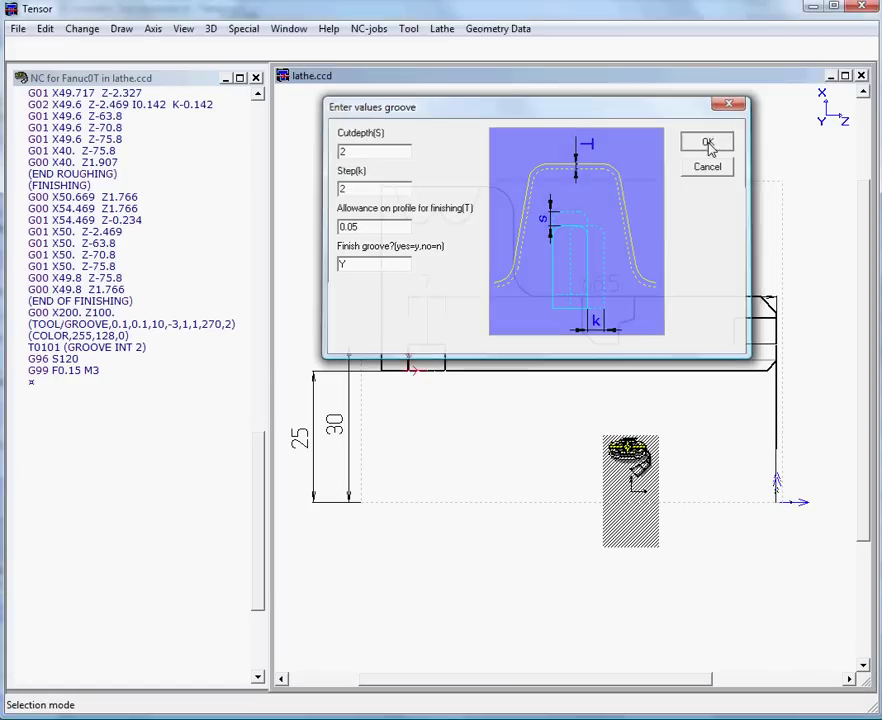
- Accept Z retract 10, no groove copies, X retract 15, and keep the same tool for finishing
{"action": "left_click_drag", "start_coordinate": [616, 130], "coordinate": [352, 80]}
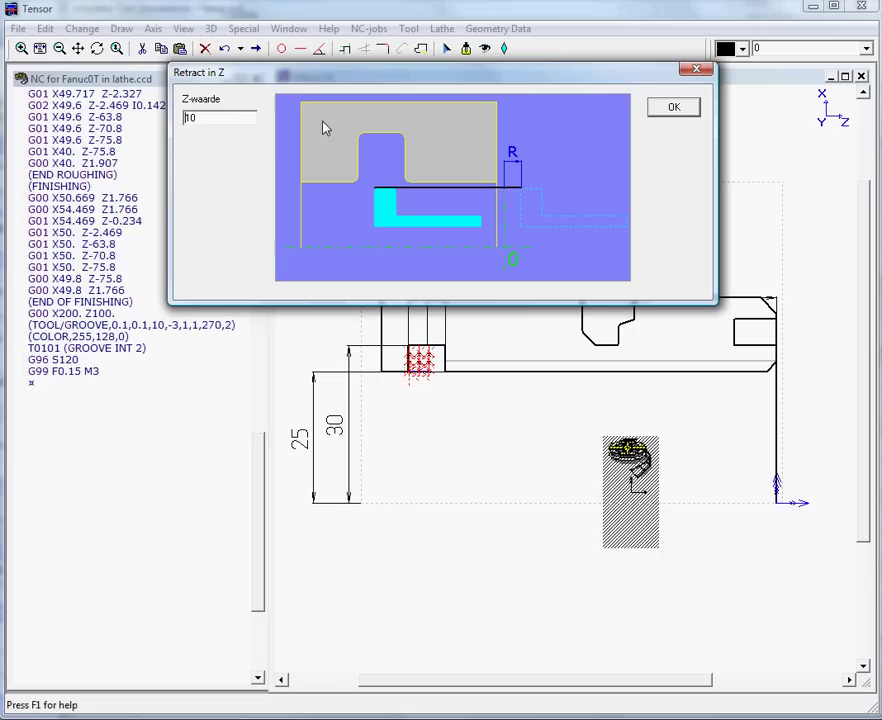
{"action": "left_click", "coordinate": [677, 113]}
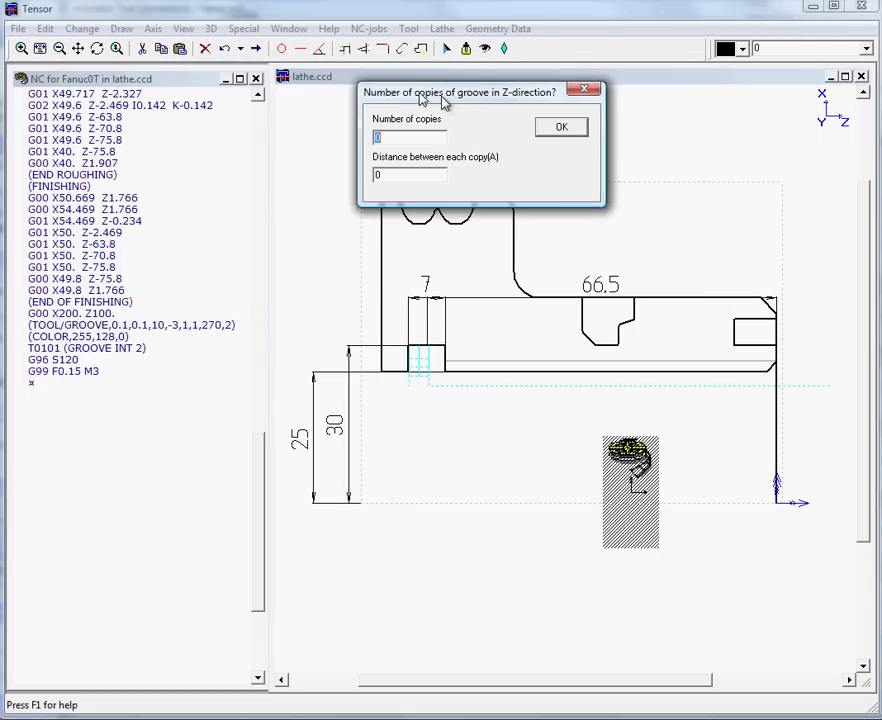
{"action": "left_click_drag", "start_coordinate": [443, 101], "coordinate": [420, 97]}
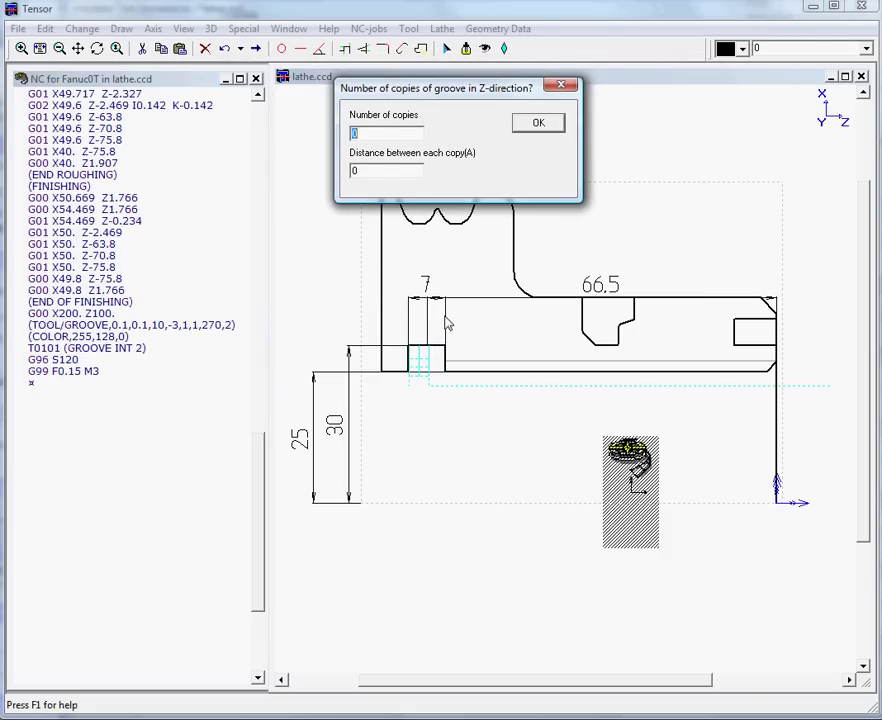
{"action": "left_click", "coordinate": [536, 124]}
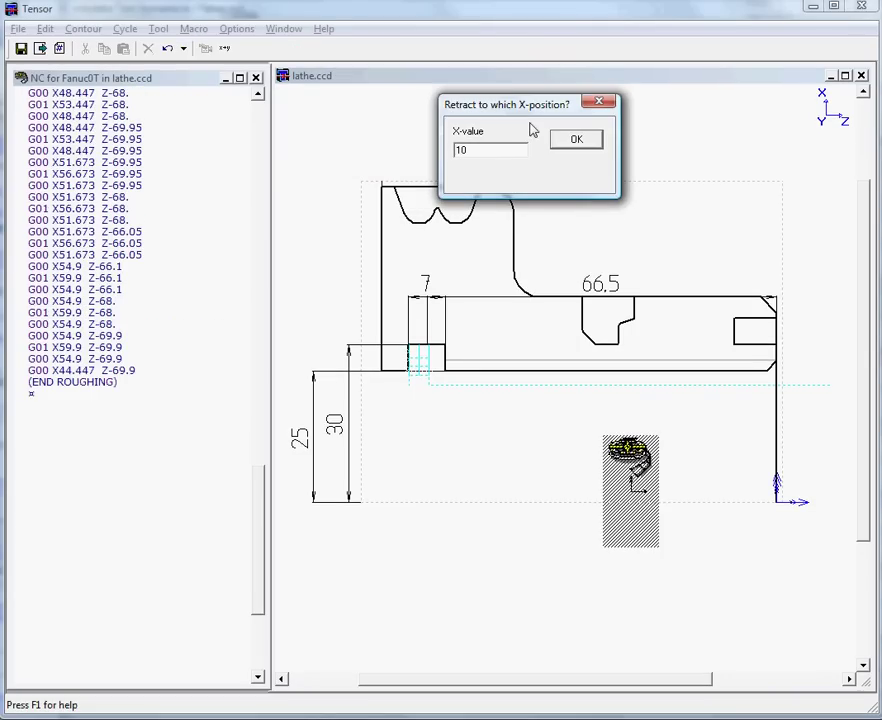
{"action": "left_click", "coordinate": [467, 152]}
{"action": "left_click", "coordinate": [584, 142]}
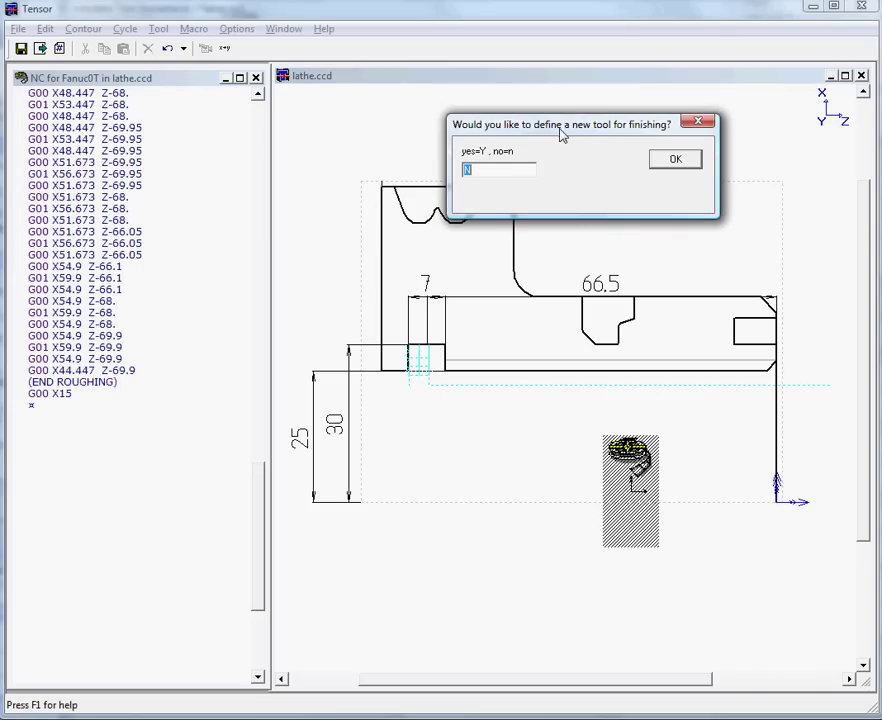
{"action": "left_click_drag", "start_coordinate": [562, 135], "coordinate": [525, 135]}
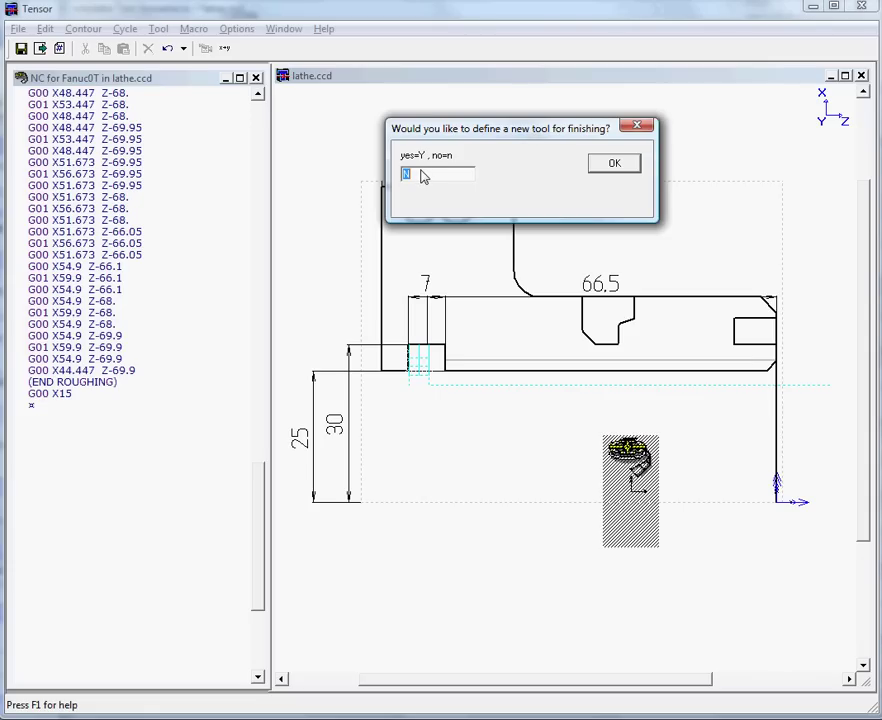
{"action": "left_click", "coordinate": [620, 167]}
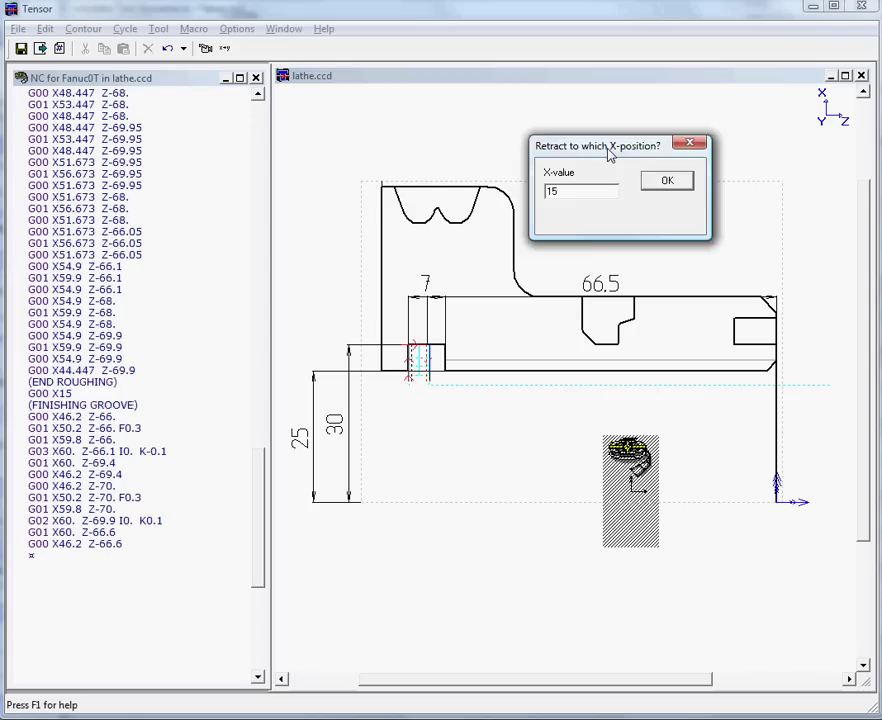
{"action": "left_click_drag", "start_coordinate": [610, 154], "coordinate": [539, 144]}
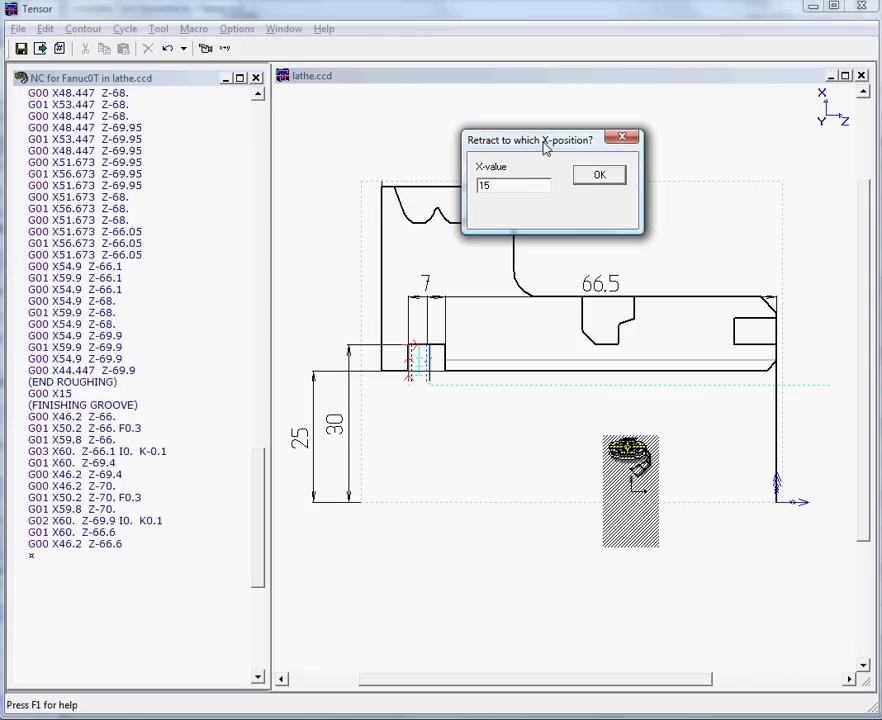
{"action": "left_click", "coordinate": [596, 176]}
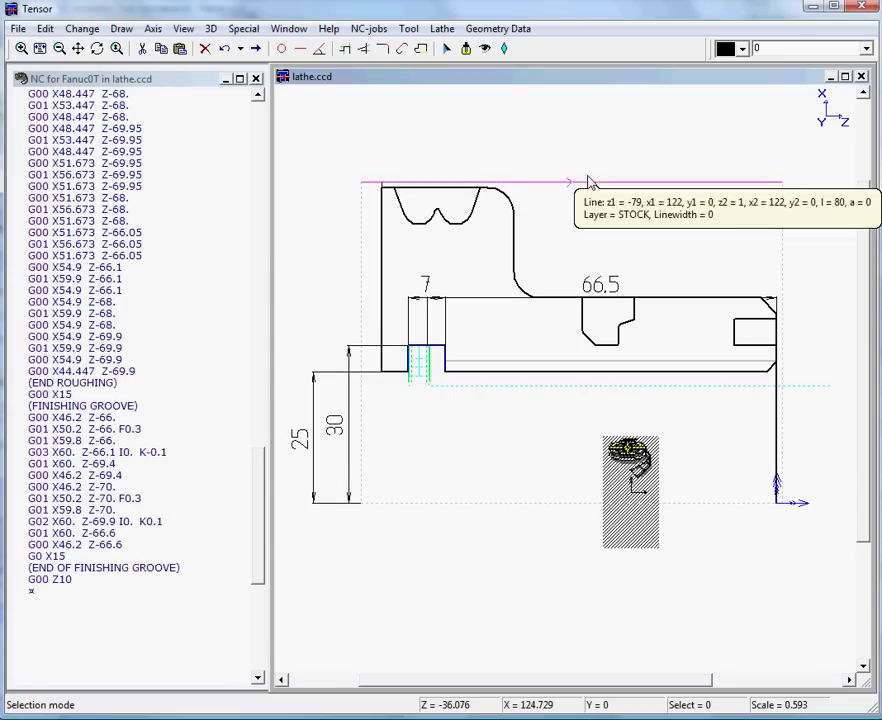
{"action": "left_click", "coordinate": [112, 247]}
{"action": "scroll", "coordinate": [116, 245], "scroll_direction": "up", "scroll_amount": 6}
{"action": "left_click", "coordinate": [108, 222]}
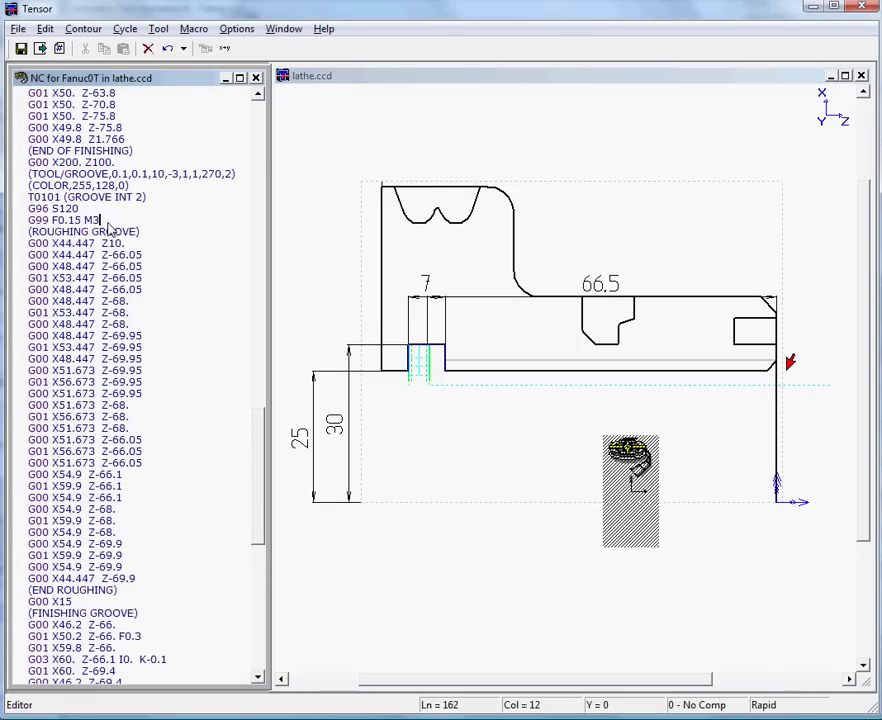
{"action": "key", "text": "Down"}
{"action": "key", "text": "Down"}
{"action": "key", "text": "Down"}
{"action": "key", "text": "Down"}
{"action": "key", "text": "Down"}
{"action": "key", "text": "Down"}
{"action": "key", "text": "Down"}
{"action": "key", "text": "Down"}
{"action": "key", "text": "Down"}
{"action": "key", "text": "Down"}
{"action": "key", "text": "Down"}
{"action": "key", "text": "Down"}
{"action": "key", "text": "Down"}
{"action": "key", "text": "Down"}
{"action": "key", "text": "Down"}
{"action": "key", "text": "Down"}
{"action": "key", "text": "Down"}
{"action": "key", "text": "Down"}
{"action": "key", "text": "Down"}
{"action": "key", "text": "Down"}
{"action": "key", "text": "Down"}
{"action": "key", "text": "Down"}
{"action": "key", "text": "Down"}
{"action": "key", "text": "Down"}
{"action": "key", "text": "Down"}
{"action": "key", "text": "Down"}
{"action": "key", "text": "Down"}
{"action": "left_click", "coordinate": [397, 79]}
- Send the NC program to NC simulator Turn and load it
{"action": "left_click", "coordinate": [507, 49]}
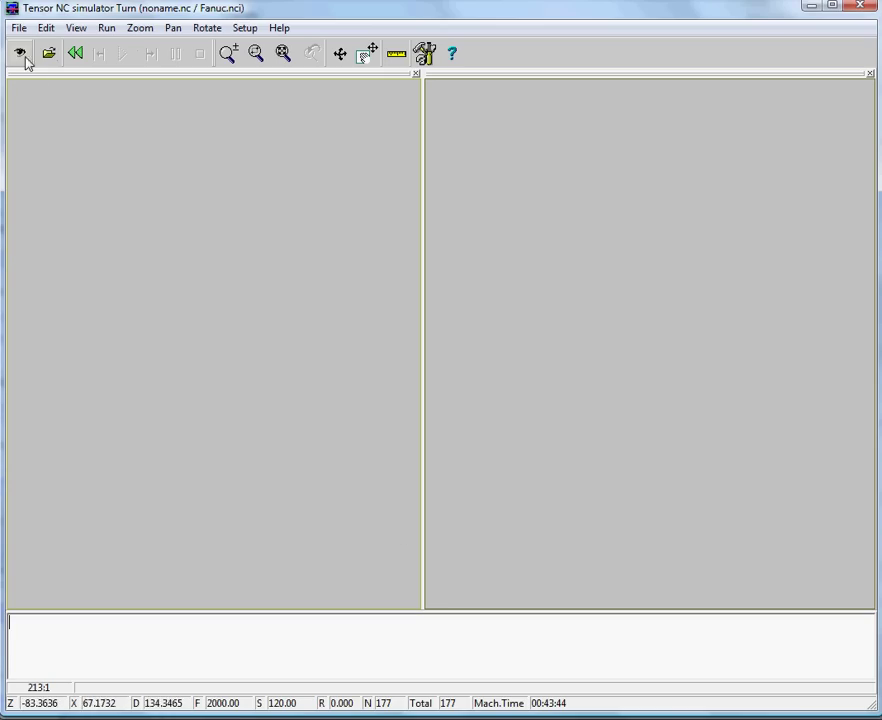
{"action": "left_click", "coordinate": [21, 54]}
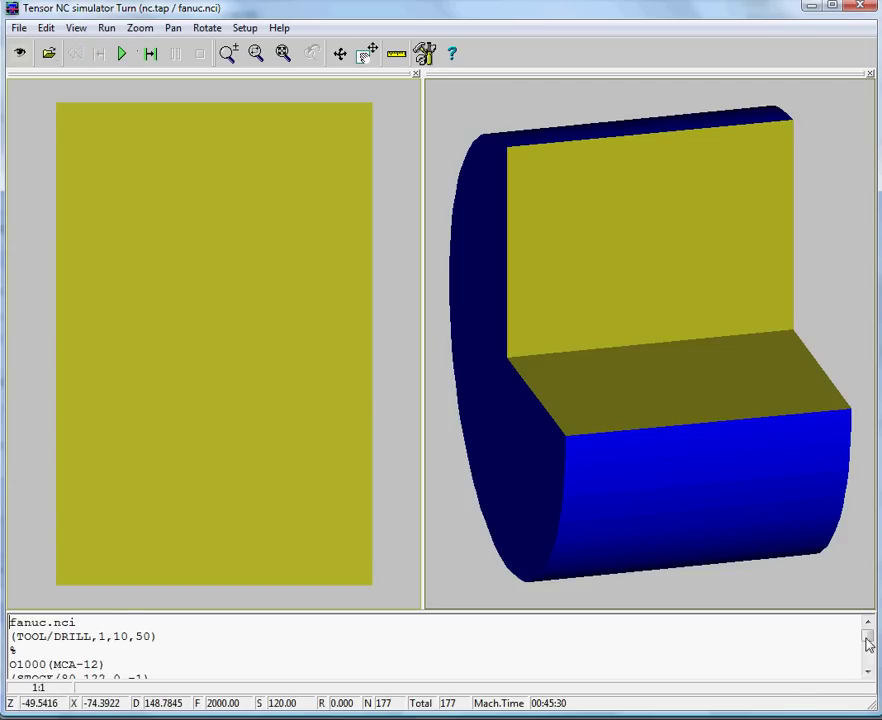
{"action": "left_click_drag", "start_coordinate": [867, 635], "coordinate": [866, 652]}
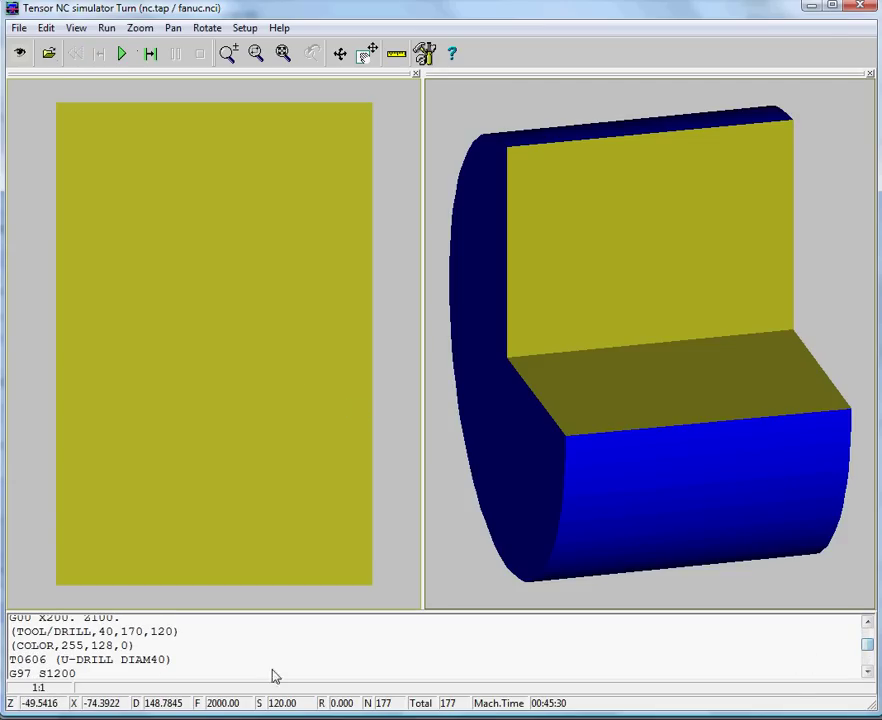
- Set a breakpoint on the G96 S120 line at the start of groove roughing
{"action": "scroll", "coordinate": [193, 646], "scroll_direction": "down", "scroll_amount": 6}
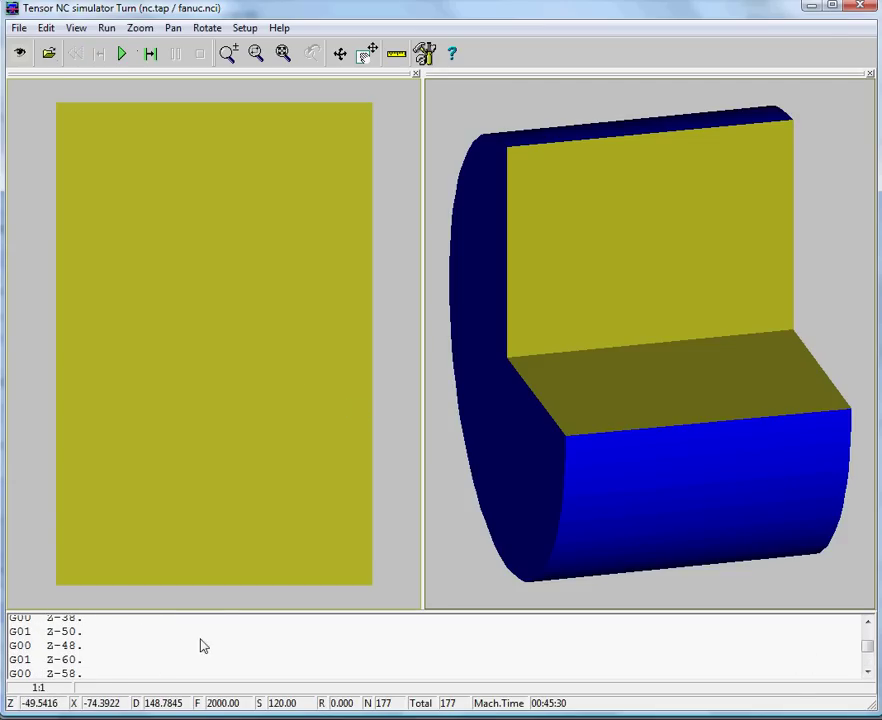
{"action": "scroll", "coordinate": [144, 642], "scroll_direction": "down", "scroll_amount": 5}
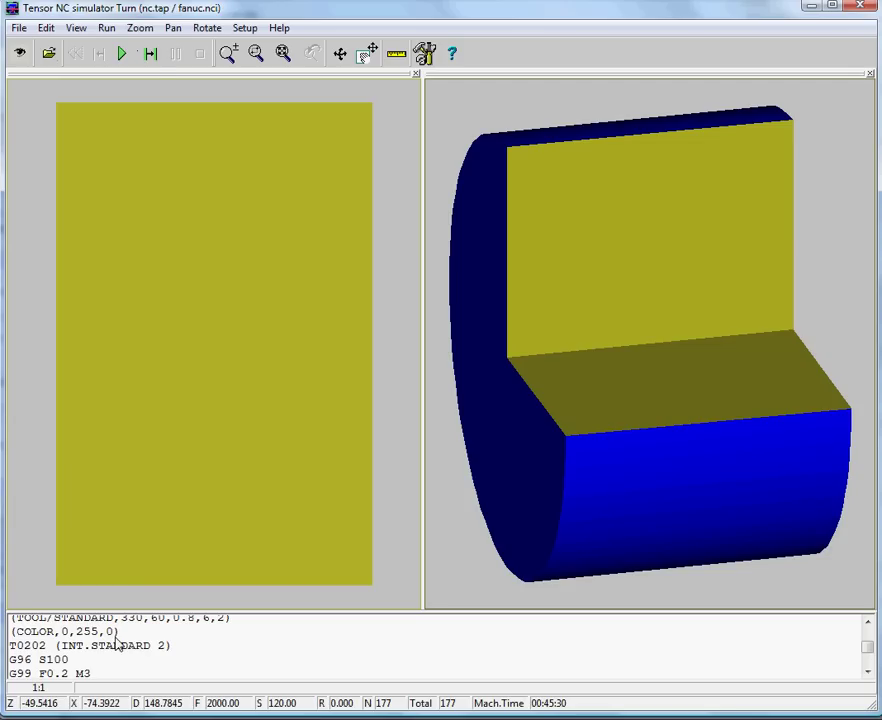
{"action": "scroll", "coordinate": [118, 645], "scroll_direction": "down", "scroll_amount": 8}
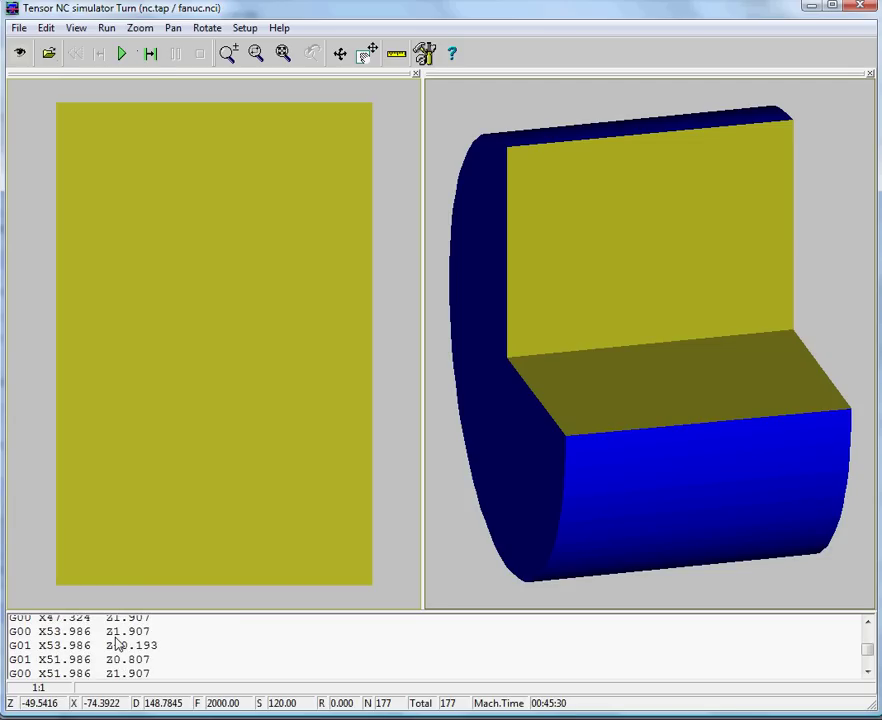
{"action": "scroll", "coordinate": [118, 645], "scroll_direction": "down", "scroll_amount": 8}
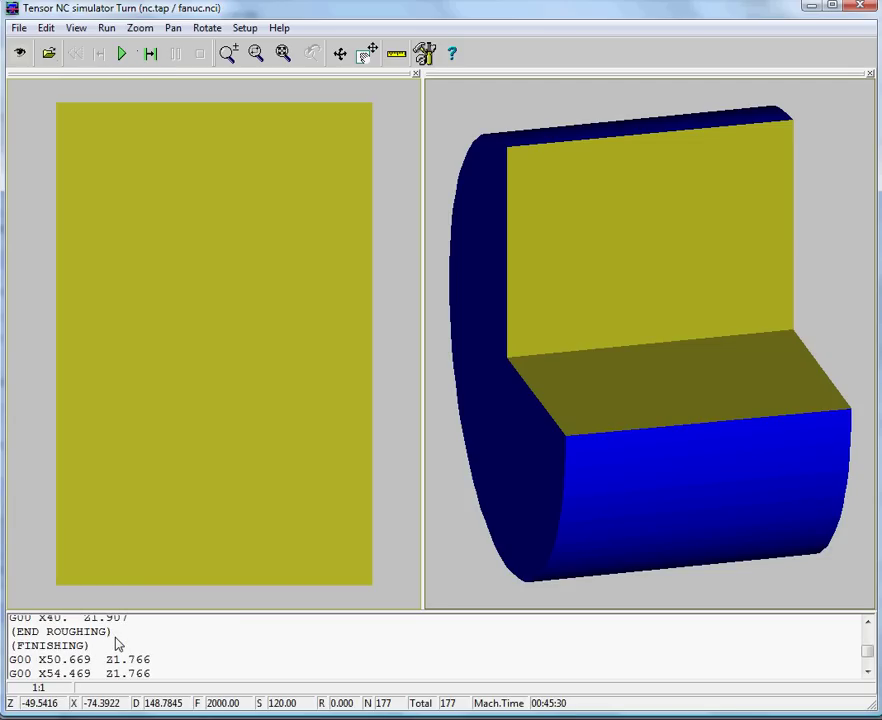
{"action": "scroll", "coordinate": [118, 645], "scroll_direction": "down", "scroll_amount": 2}
{"action": "scroll", "coordinate": [118, 645], "scroll_direction": "down", "scroll_amount": 3}
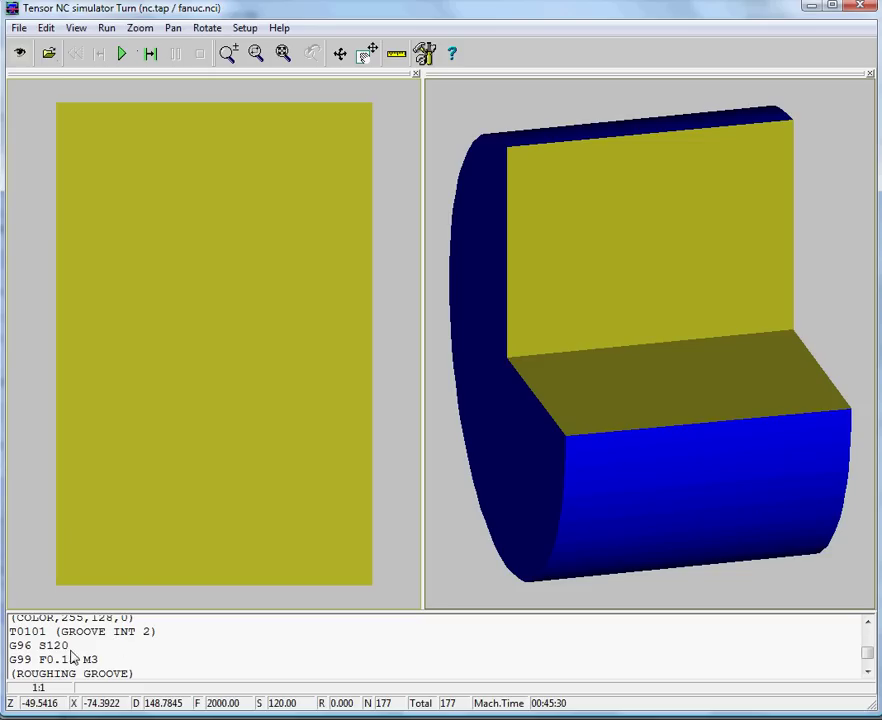
{"action": "left_click", "coordinate": [70, 647]}
{"action": "scroll", "coordinate": [75, 655], "scroll_direction": "down", "scroll_amount": 2}
{"action": "scroll", "coordinate": [75, 655], "scroll_direction": "down", "scroll_amount": 1}
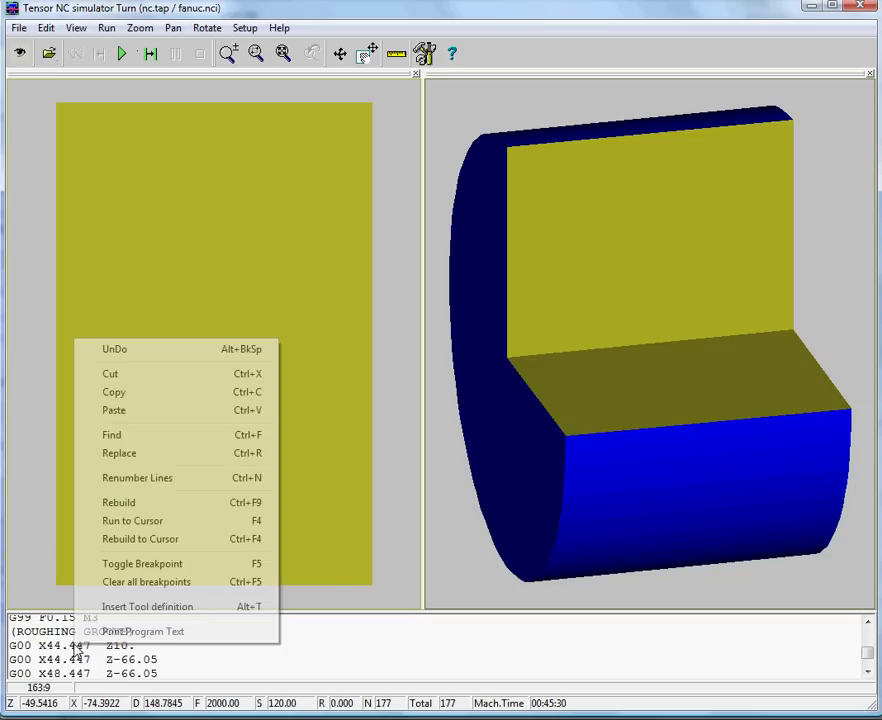
{"action": "right_click", "coordinate": [75, 645]}
{"action": "left_click", "coordinate": [148, 566]}
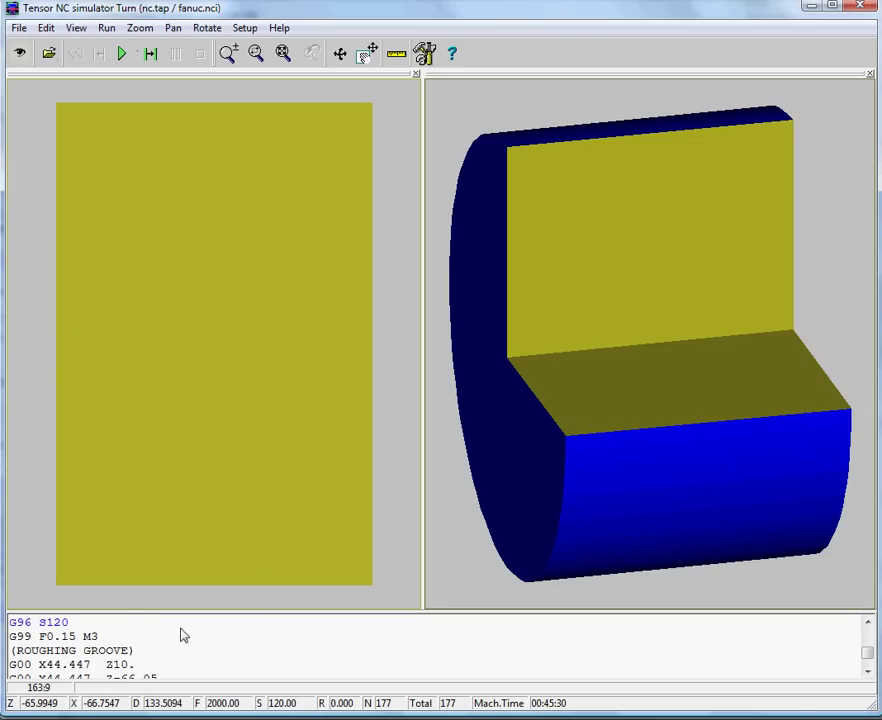
- Set a breakpoint on the G00 X44.447 Z10. line
{"action": "scroll", "coordinate": [165, 636], "scroll_direction": "down", "scroll_amount": 3}
{"action": "scroll", "coordinate": [117, 634], "scroll_direction": "up", "scroll_amount": 2}
{"action": "scroll", "coordinate": [110, 650], "scroll_direction": "up", "scroll_amount": 1}
{"action": "left_click", "coordinate": [106, 664]}
{"action": "right_click", "coordinate": [104, 666]}
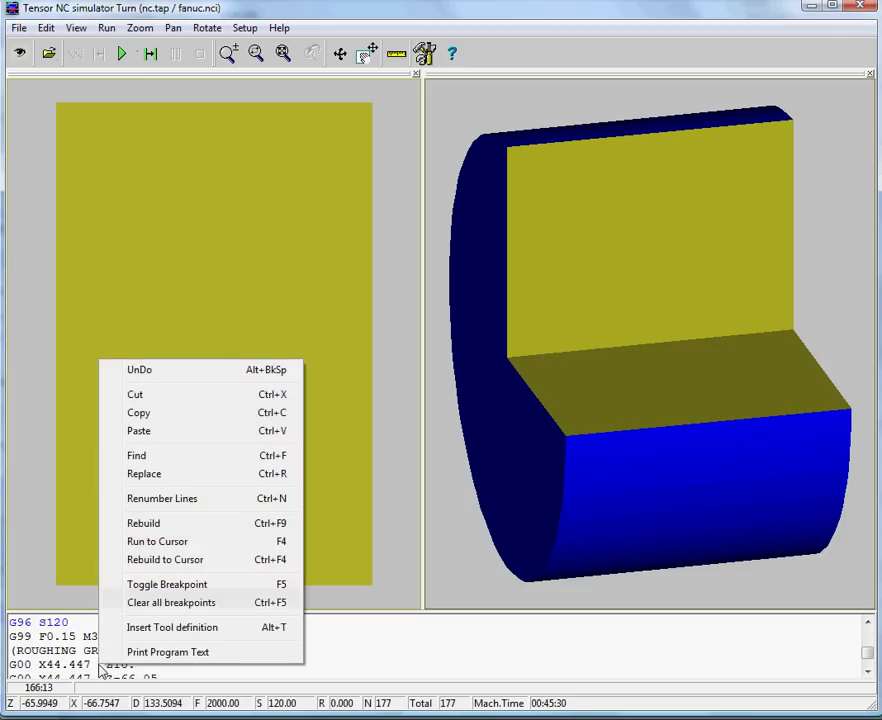
{"action": "left_click", "coordinate": [142, 588]}
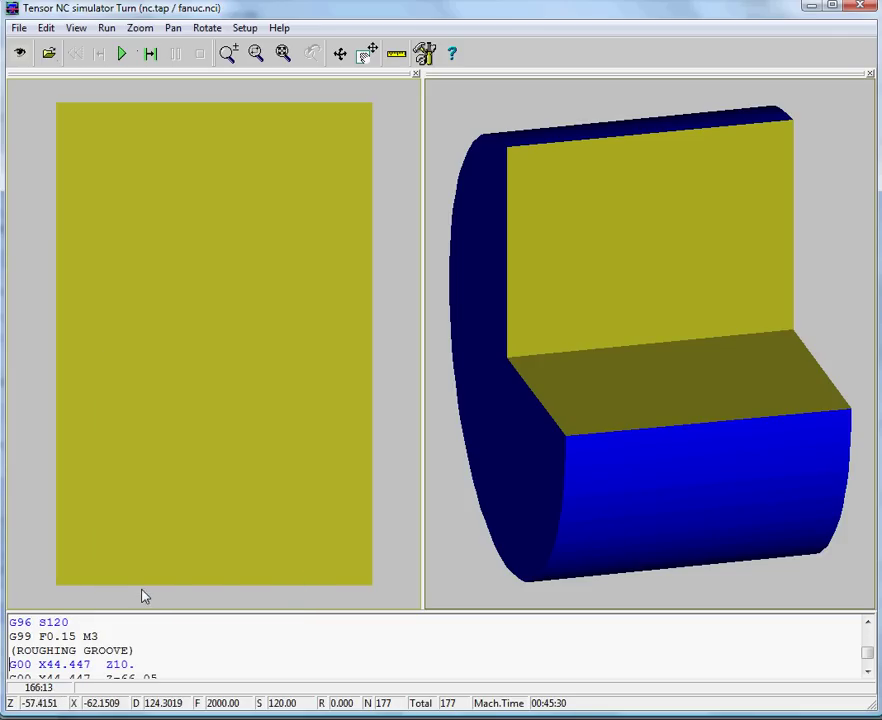
- Run the simulation to the breakpoint, then step block by block through the groove roughing
{"action": "left_click", "coordinate": [122, 57]}
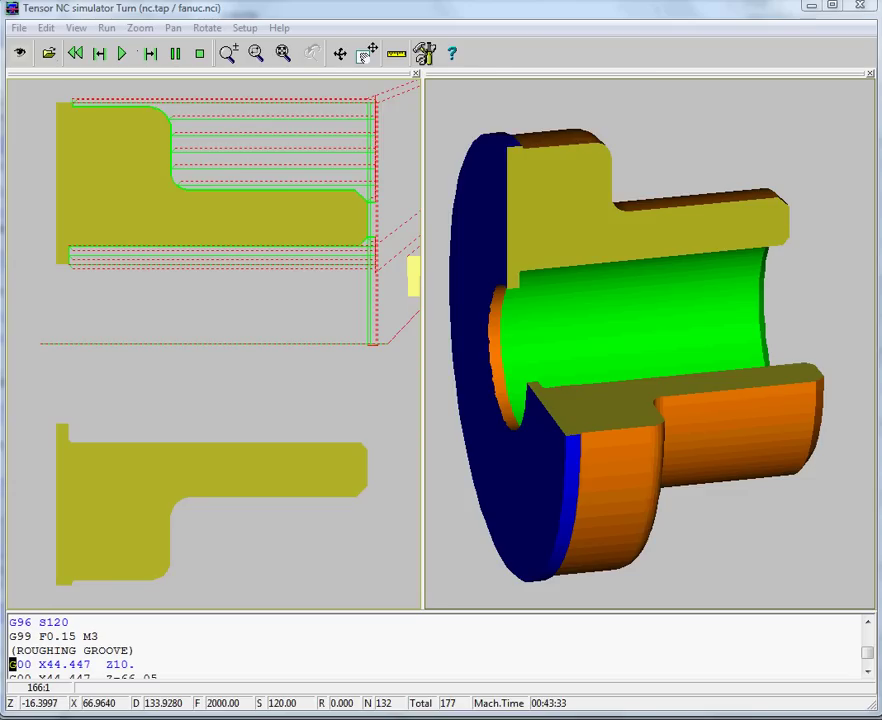
{"action": "left_click_drag", "start_coordinate": [498, 79], "coordinate": [532, 79]}
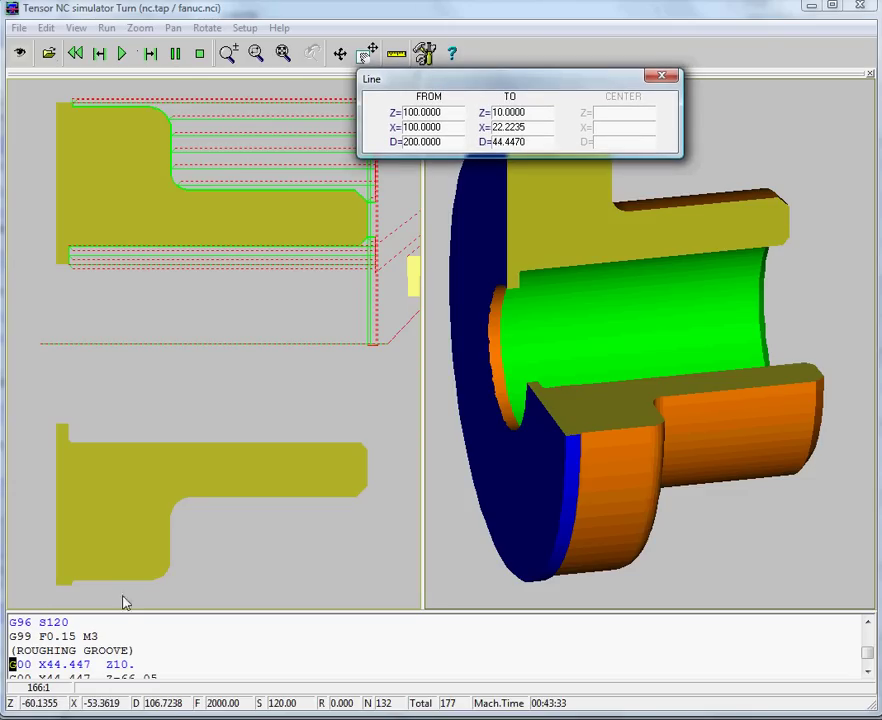
{"action": "left_click", "coordinate": [150, 55]}
{"action": "left_click", "coordinate": [150, 55]}
{"action": "left_click", "coordinate": [150, 55]}
{"action": "left_click", "coordinate": [150, 55]}
{"action": "left_click", "coordinate": [150, 55]}
{"action": "left_click", "coordinate": [150, 55]}
{"action": "left_click", "coordinate": [150, 55]}
{"action": "left_click", "coordinate": [150, 55]}
{"action": "left_click", "coordinate": [150, 55]}
{"action": "left_click", "coordinate": [150, 55]}
{"action": "left_click", "coordinate": [150, 55]}
{"action": "left_click", "coordinate": [150, 55]}
{"action": "left_click", "coordinate": [150, 55]}
{"action": "left_click", "coordinate": [150, 55]}
{"action": "left_click", "coordinate": [150, 55]}
{"action": "left_click", "coordinate": [150, 55]}
{"action": "left_click", "coordinate": [150, 55]}
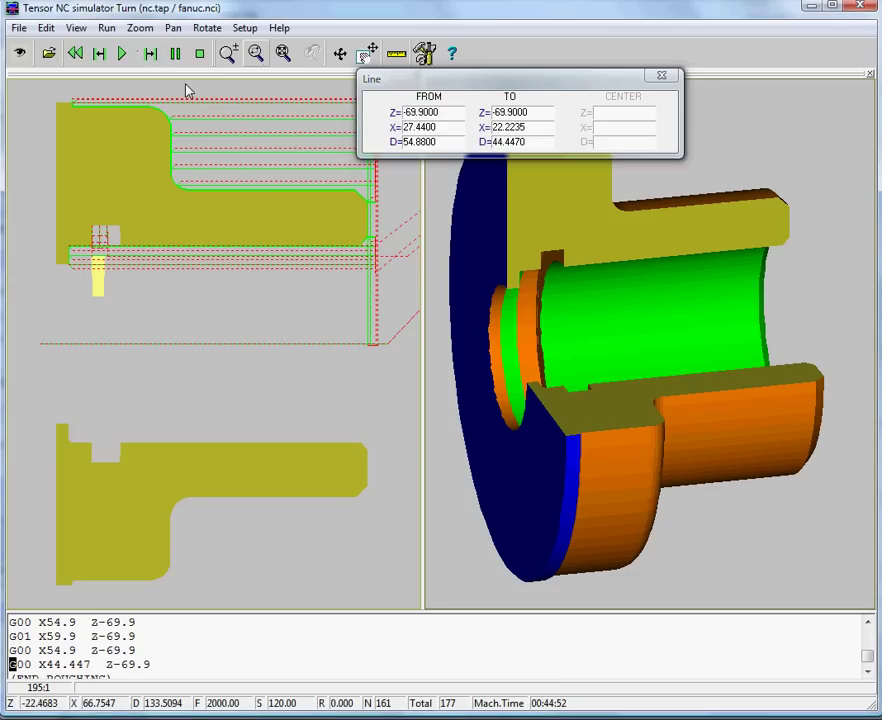
- Zoom in on the groove and step through the finishing passes to the final G00 Z10 retract
{"action": "left_click_drag", "start_coordinate": [55, 240], "coordinate": [196, 314]}
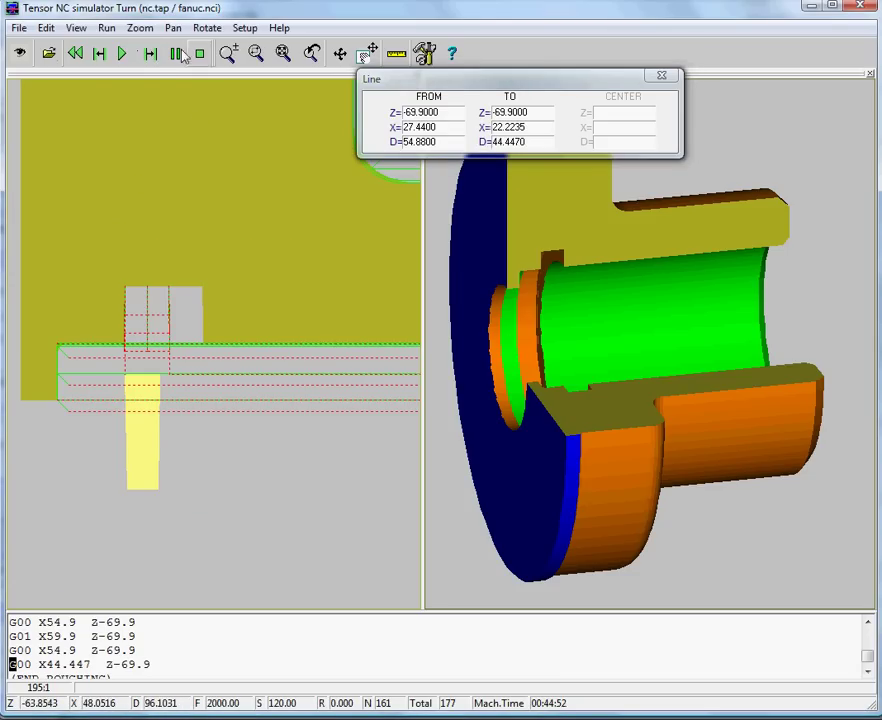
{"action": "left_click", "coordinate": [150, 55]}
{"action": "left_click", "coordinate": [150, 55]}
{"action": "left_click", "coordinate": [150, 55]}
{"action": "left_click", "coordinate": [150, 55]}
{"action": "left_click", "coordinate": [150, 55]}
{"action": "left_click", "coordinate": [150, 55]}
{"action": "left_click", "coordinate": [150, 55]}
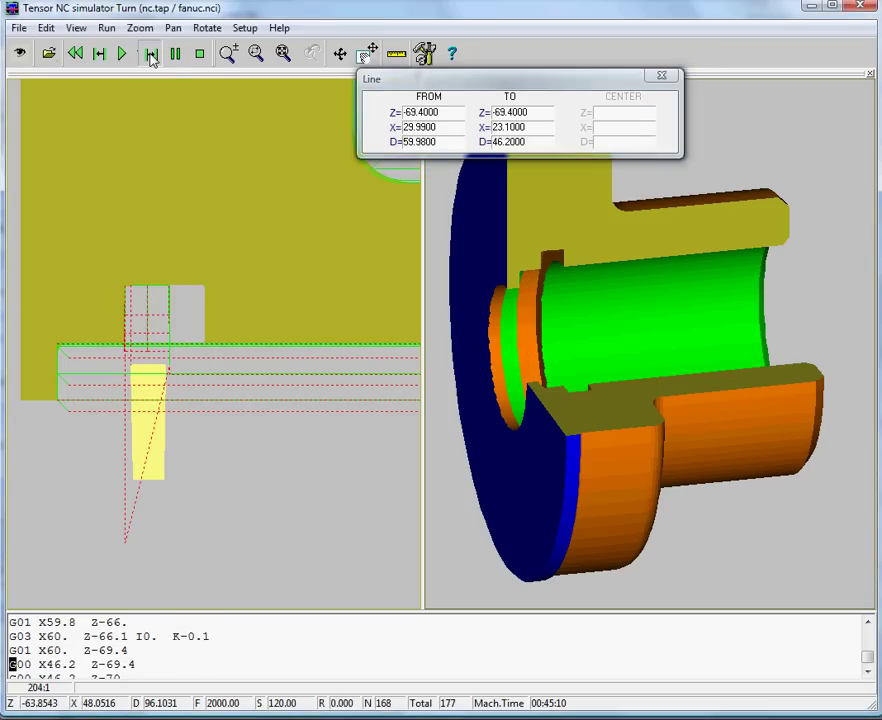
{"action": "left_click", "coordinate": [150, 55]}
{"action": "left_click", "coordinate": [150, 55]}
{"action": "left_click", "coordinate": [150, 55]}
{"action": "left_click", "coordinate": [150, 55]}
{"action": "left_click", "coordinate": [150, 55]}
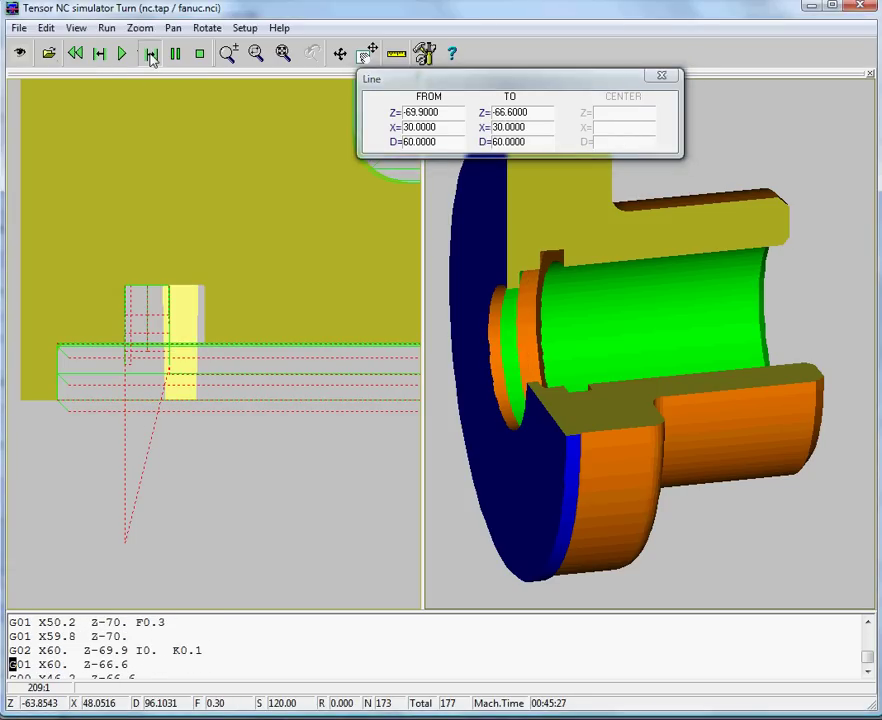
{"action": "left_click", "coordinate": [150, 55]}
{"action": "left_click", "coordinate": [150, 55]}
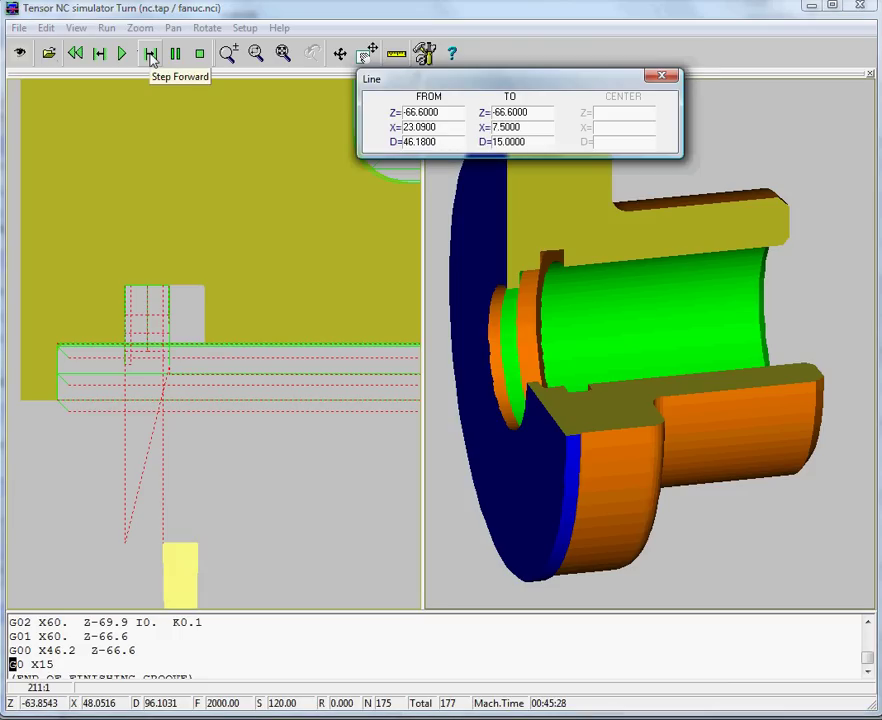
{"action": "left_click", "coordinate": [150, 55]}
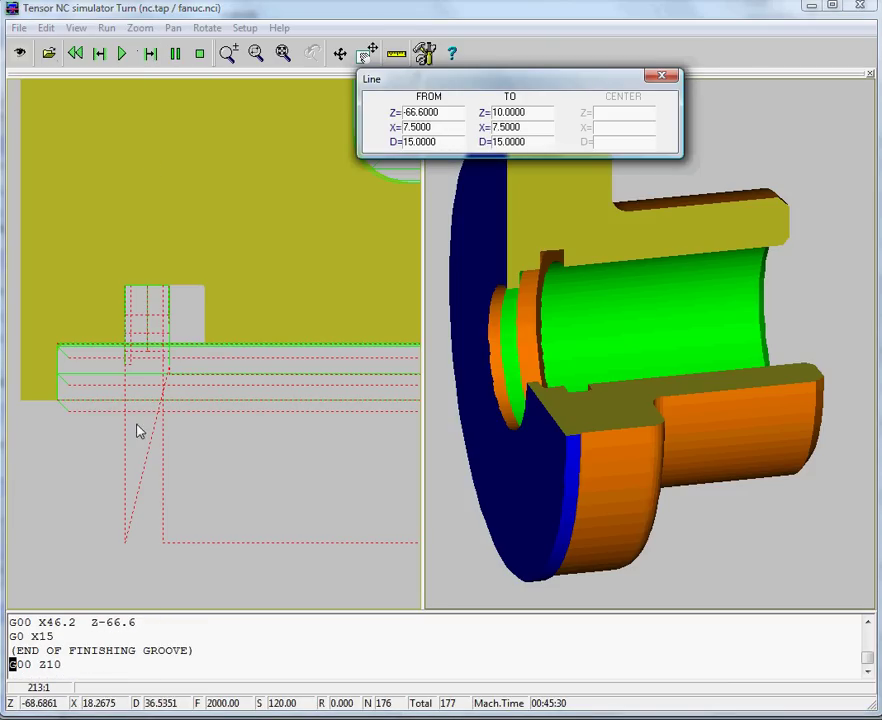
{"action": "left_click", "coordinate": [153, 397]}
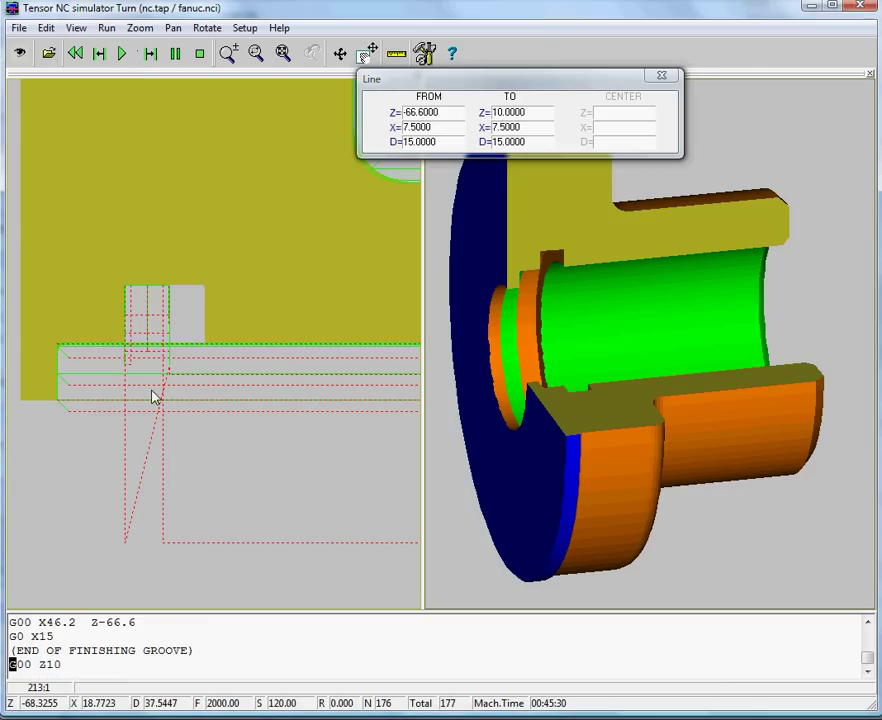
- Zoom the 2D view out and pan the part toward the upper left
{"action": "left_click", "coordinate": [226, 55]}
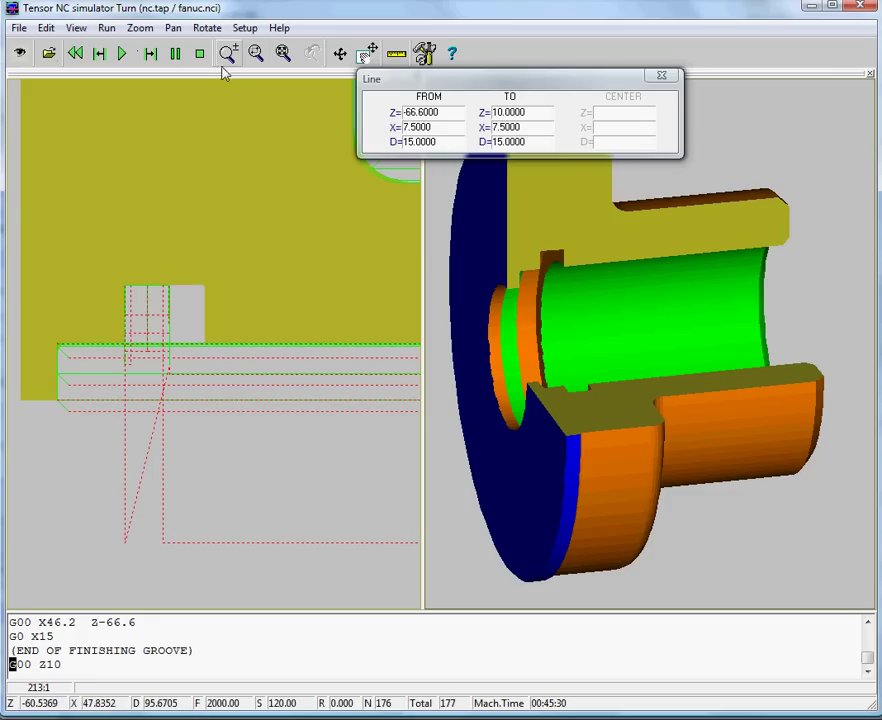
{"action": "left_click_drag", "start_coordinate": [203, 303], "coordinate": [205, 319]}
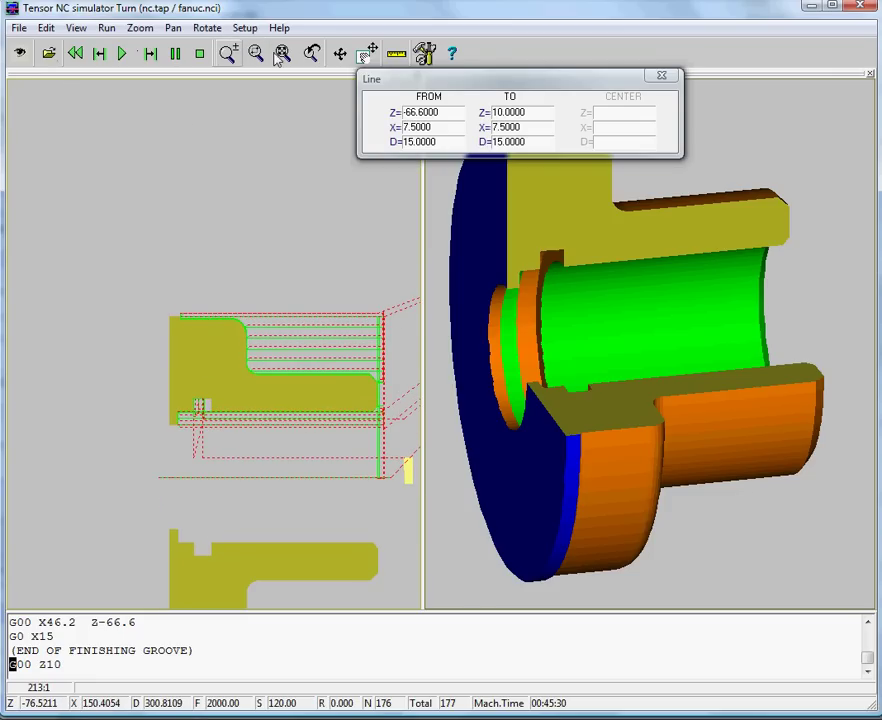
{"action": "left_click", "coordinate": [366, 53]}
{"action": "left_click_drag", "start_coordinate": [212, 380], "coordinate": [138, 262]}
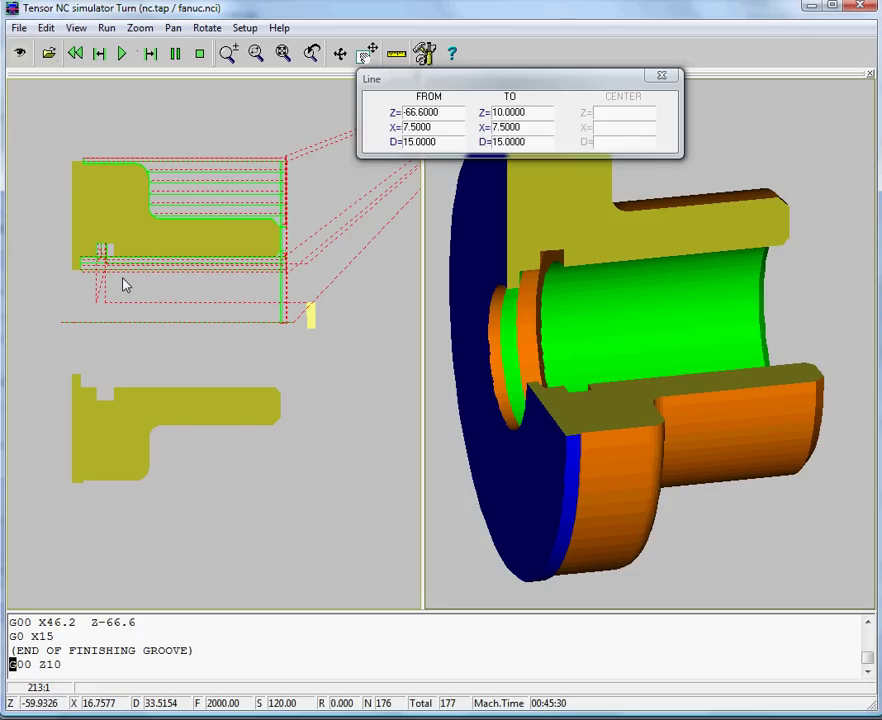